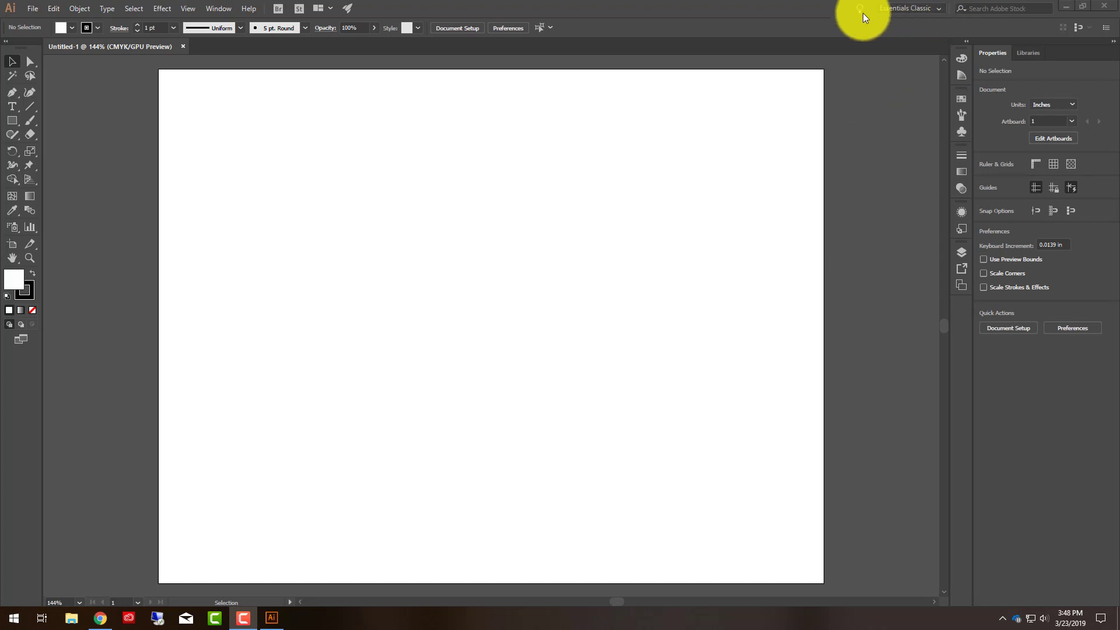
# - Tear off the shape tools as a floating palette and place it in the artboard's upper-left corner
pyautogui.click(12, 125)
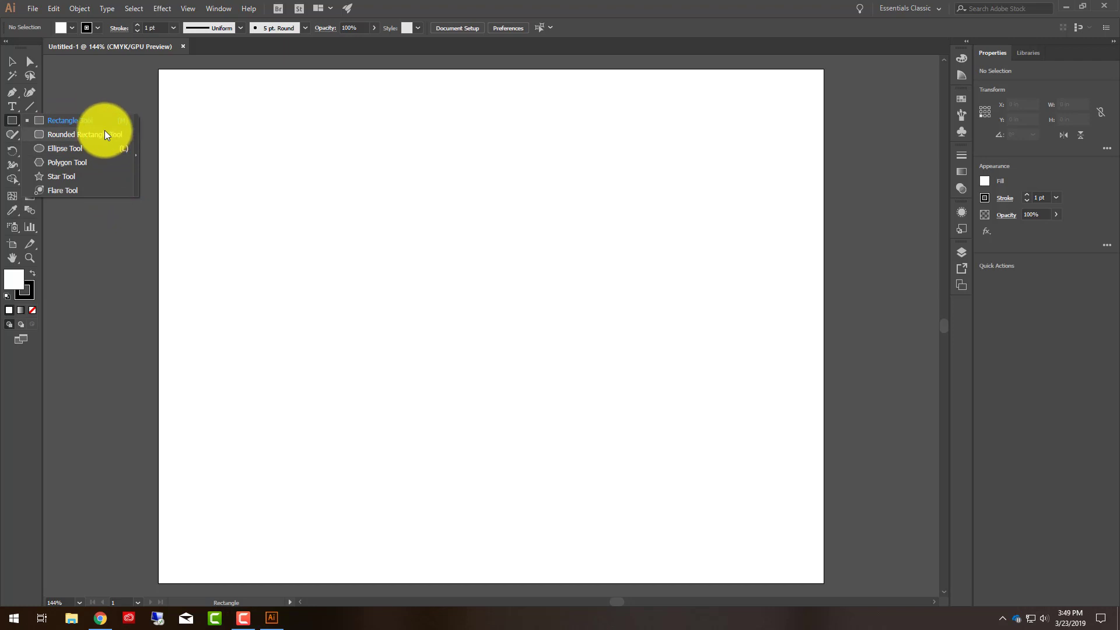
pyautogui.click(136, 131)
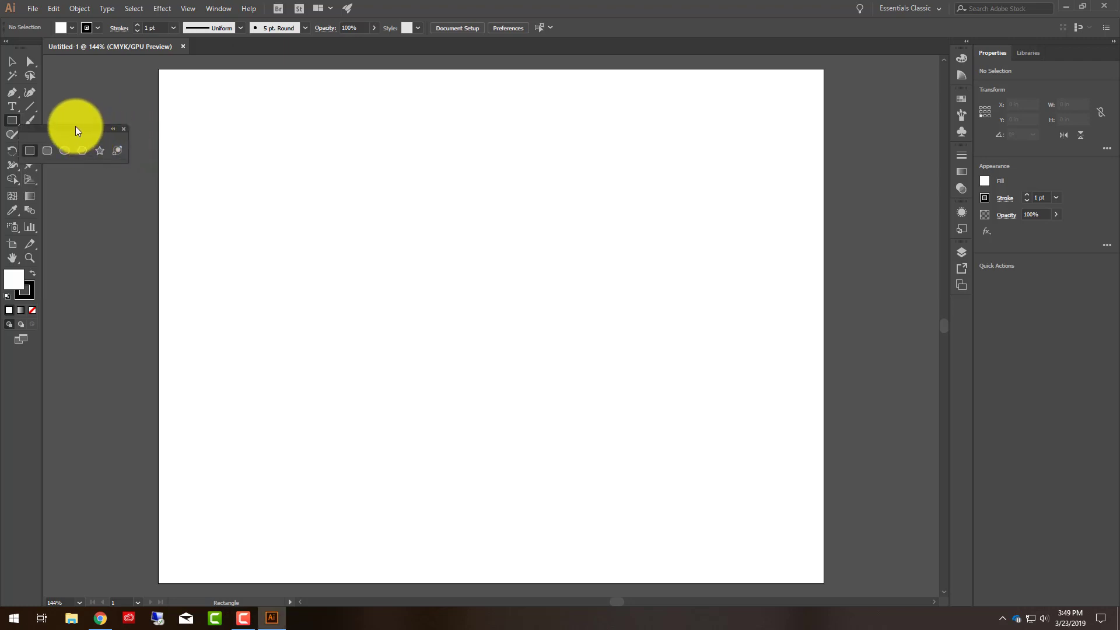
pyautogui.moveTo(75, 126); pyautogui.dragTo(237, 89)
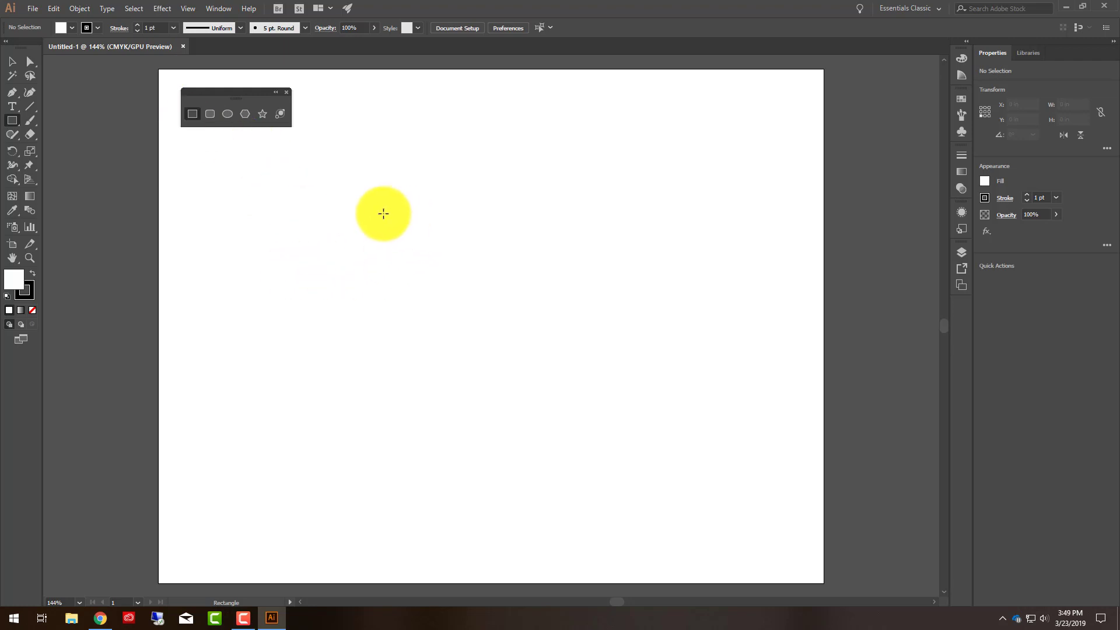
# - Create a 2 in by 2 in rectangle in the upper-left part of the artboard using exact dimensions
pyautogui.click(312, 195)
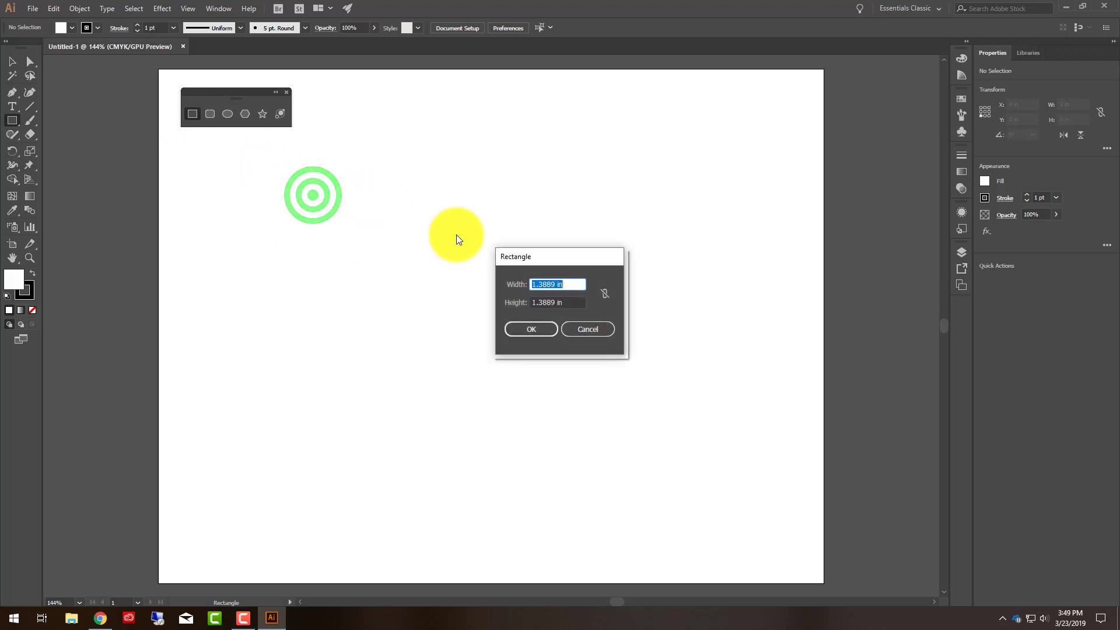
pyautogui.moveTo(530, 253); pyautogui.dragTo(352, 160)
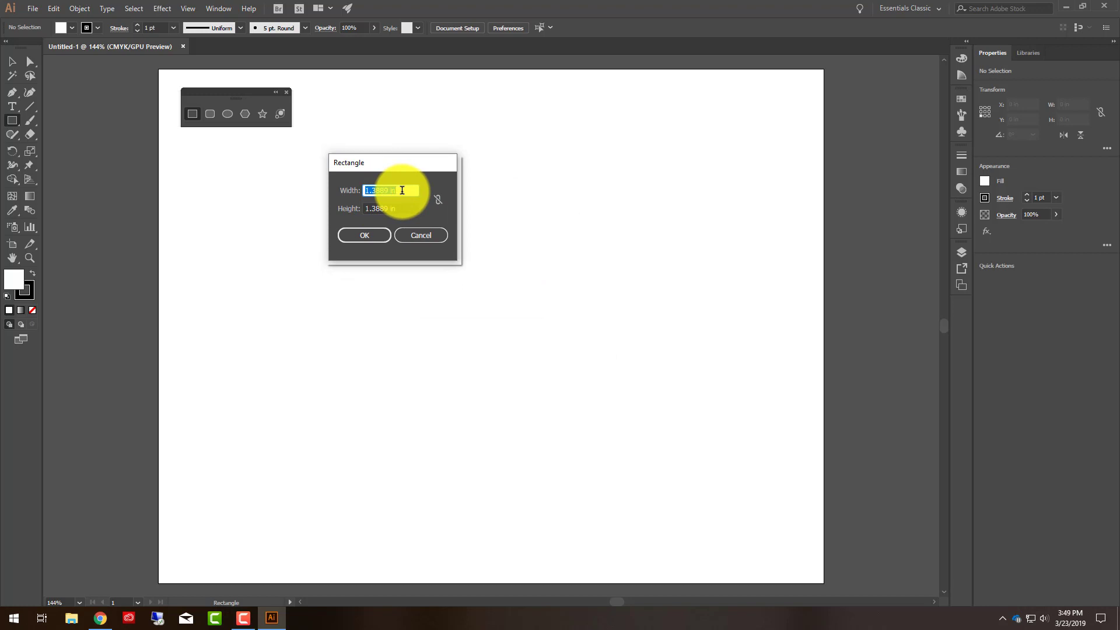
pyautogui.write('2')
pyautogui.press('Tab')
pyautogui.write('2')
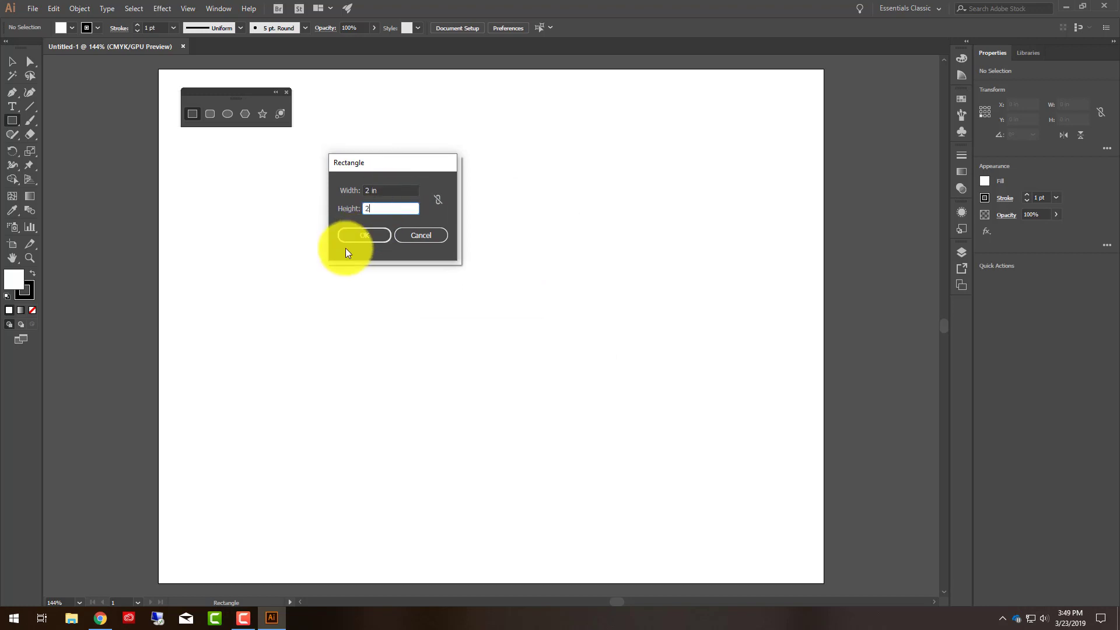
pyautogui.click(380, 236)
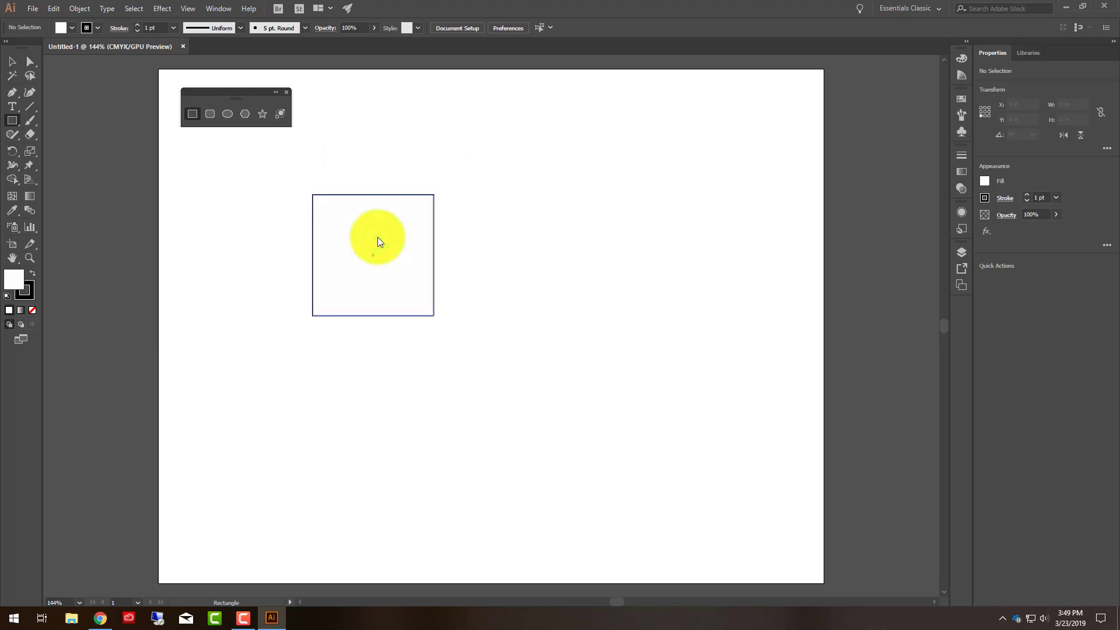
# - Fill the 2 in square with red
pyautogui.click(72, 29)
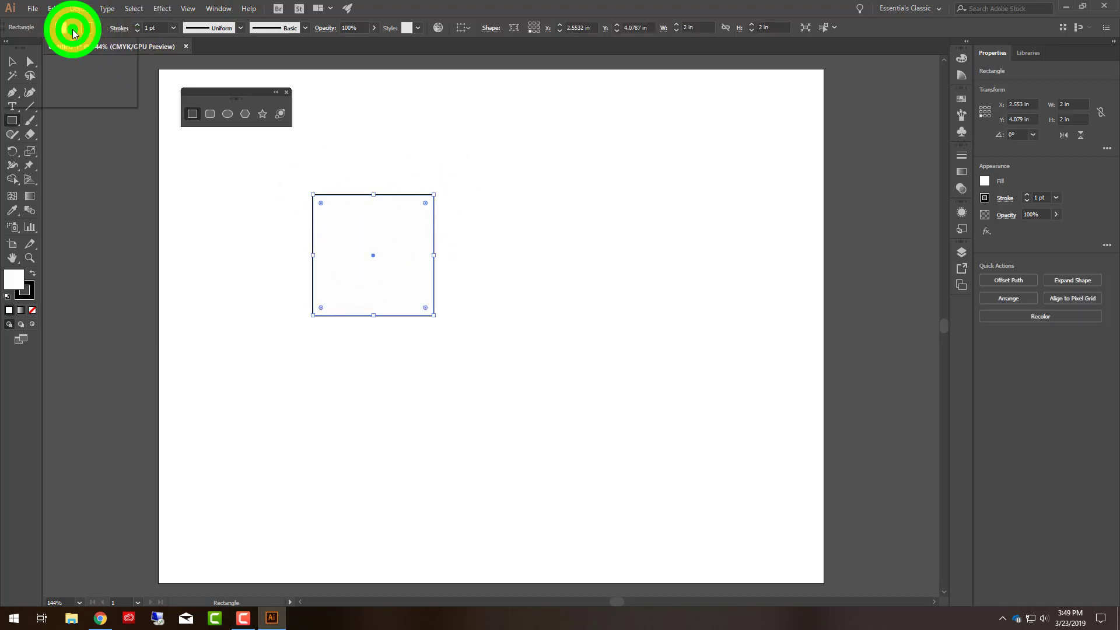
pyautogui.click(40, 46)
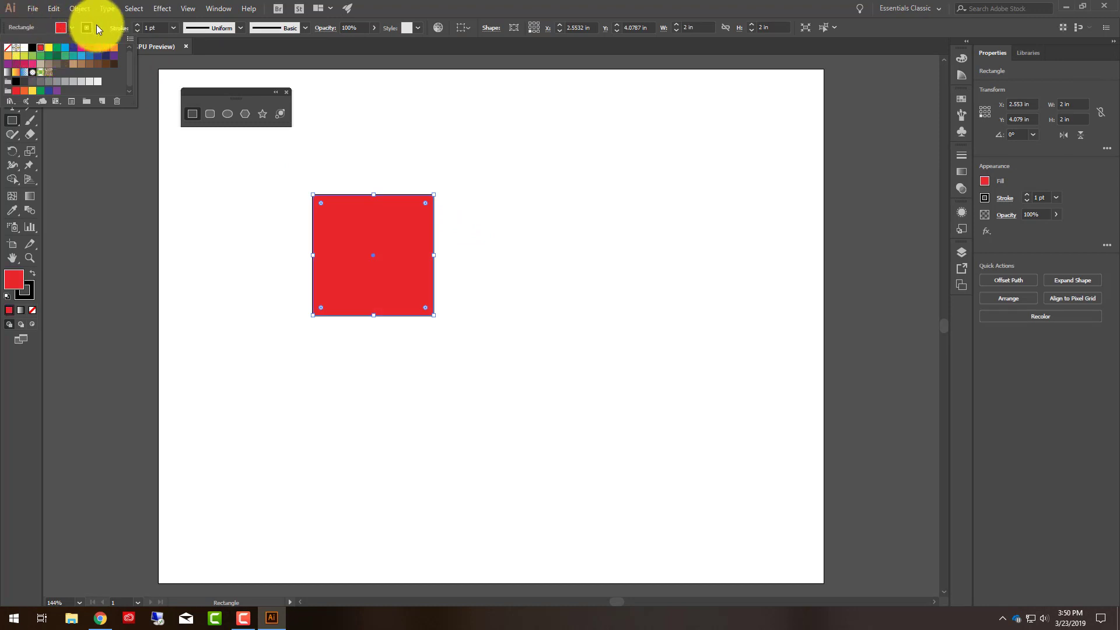
pyautogui.click(400, 13)
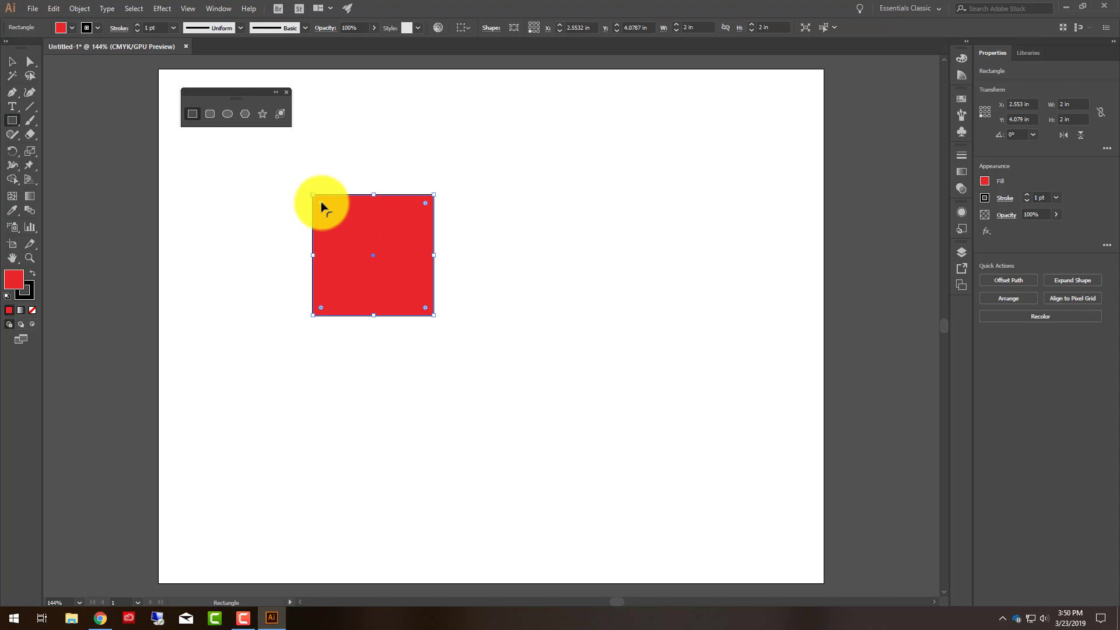
# - Move the red square about 0.1 in left and 0.29 in up
pyautogui.moveTo(321, 208)
pyautogui.mouseDown()
pyautogui.moveTo(365, 244)
pyautogui.moveTo(310, 194)
pyautogui.mouseUp()
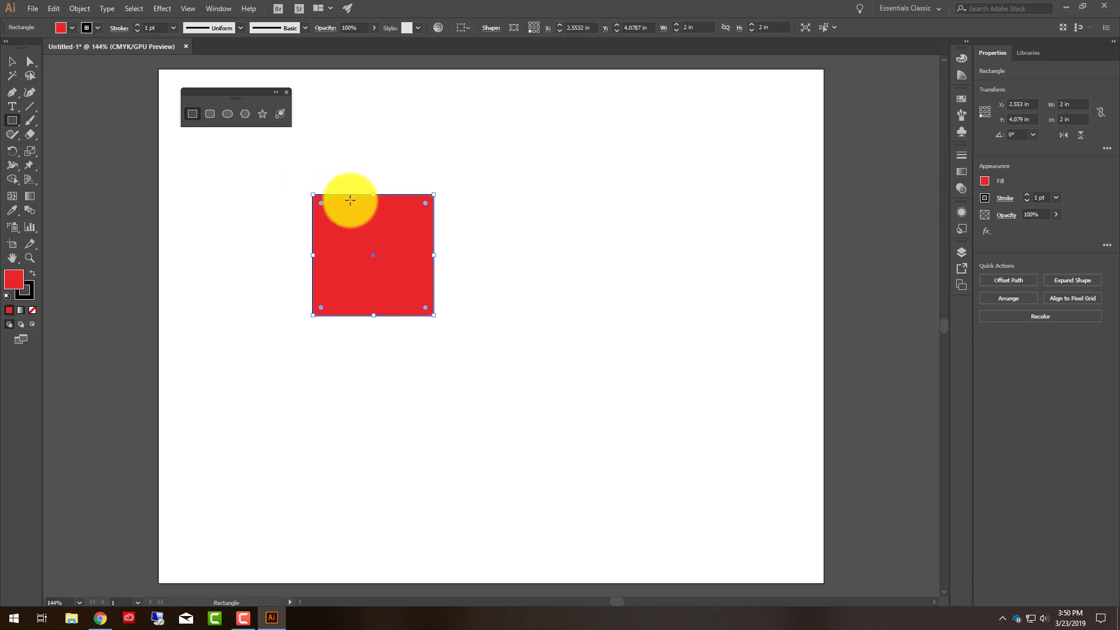
pyautogui.moveTo(373, 260)
pyautogui.mouseDown()
pyautogui.moveTo(335, 220)
pyautogui.moveTo(337, 271)
pyautogui.moveTo(412, 228)
pyautogui.moveTo(330, 248)
pyautogui.moveTo(370, 233)
pyautogui.moveTo(374, 242)
pyautogui.mouseUp()
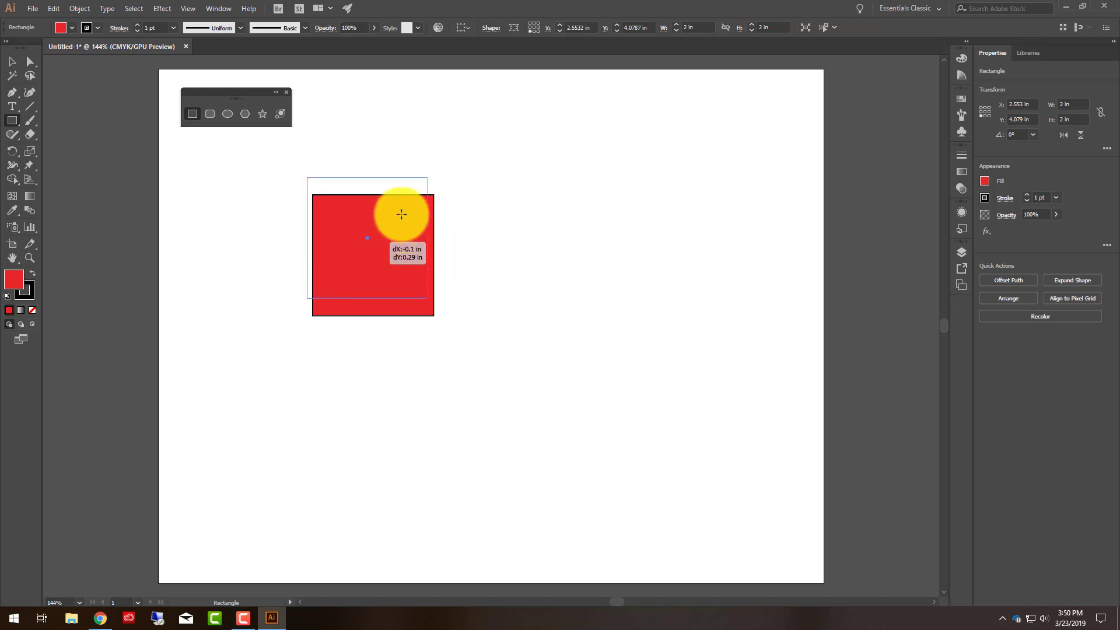
pyautogui.click(191, 114)
pyautogui.click(387, 133)
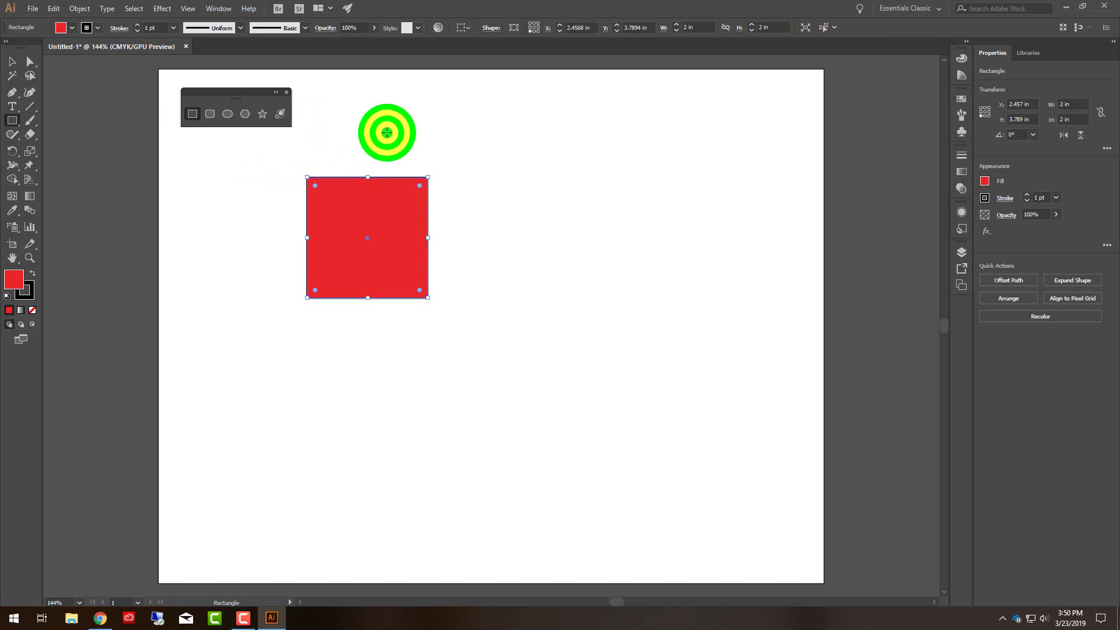
pyautogui.click(417, 234)
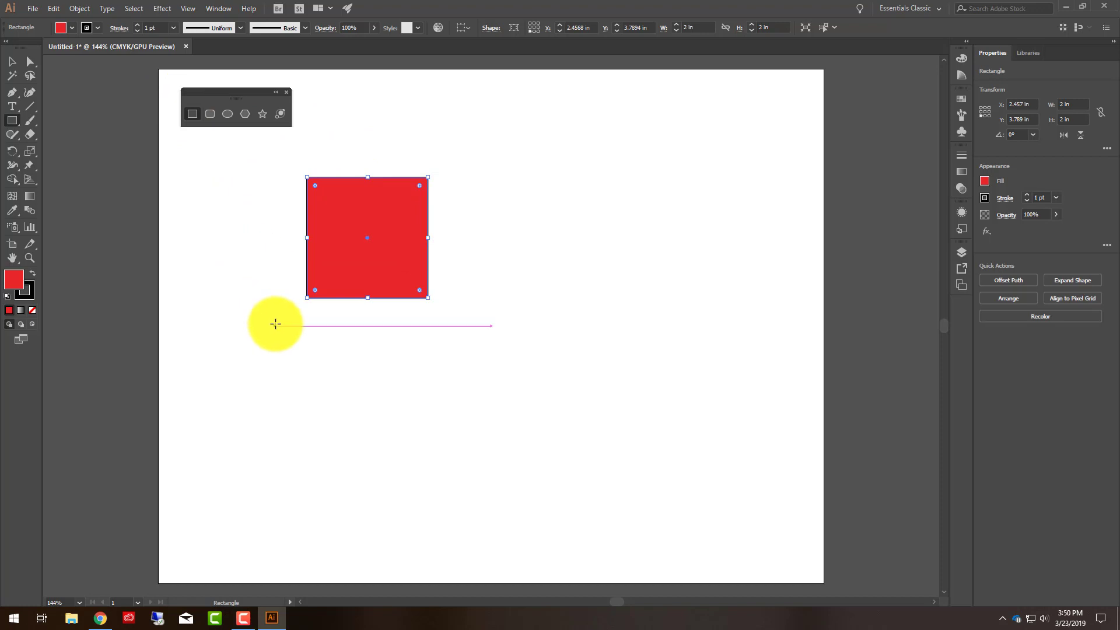
# - Draw a wide rectangle about 3.25 in by 0.69 in below the square and move it above, aligned with the square's left edge
pyautogui.moveTo(276, 324); pyautogui.dragTo(472, 365)
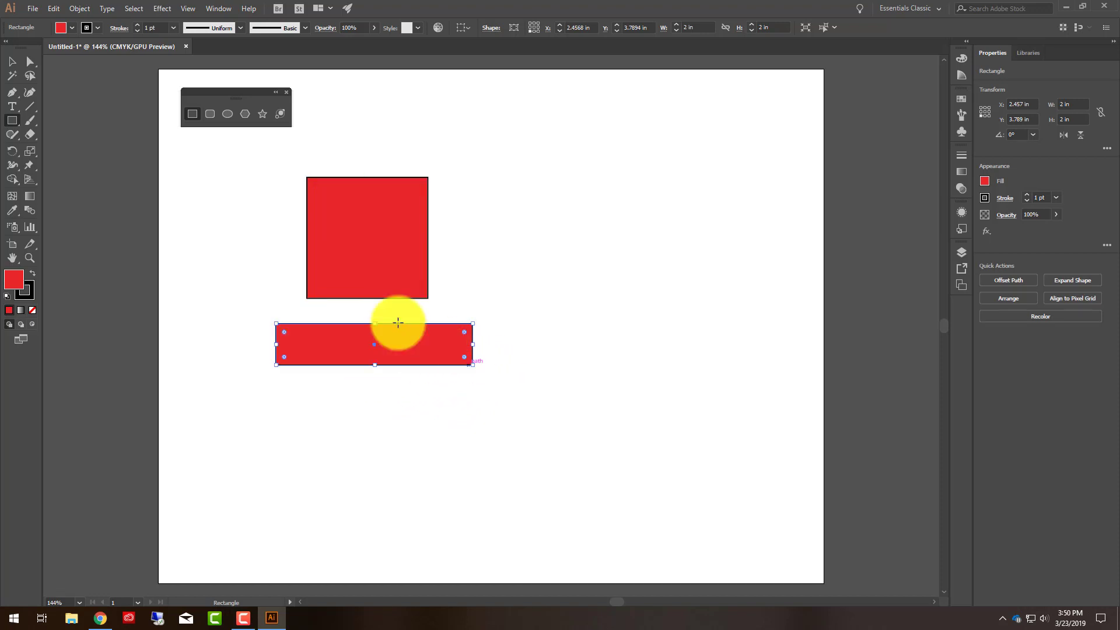
pyautogui.click(13, 61)
pyautogui.moveTo(410, 341); pyautogui.dragTo(436, 134)
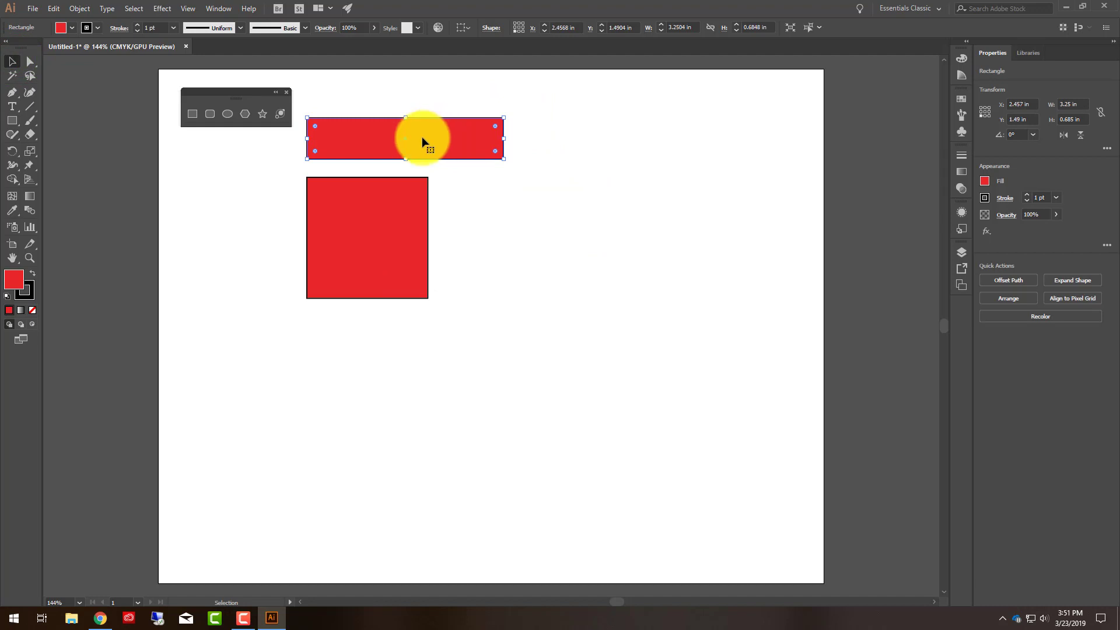
pyautogui.click(354, 182)
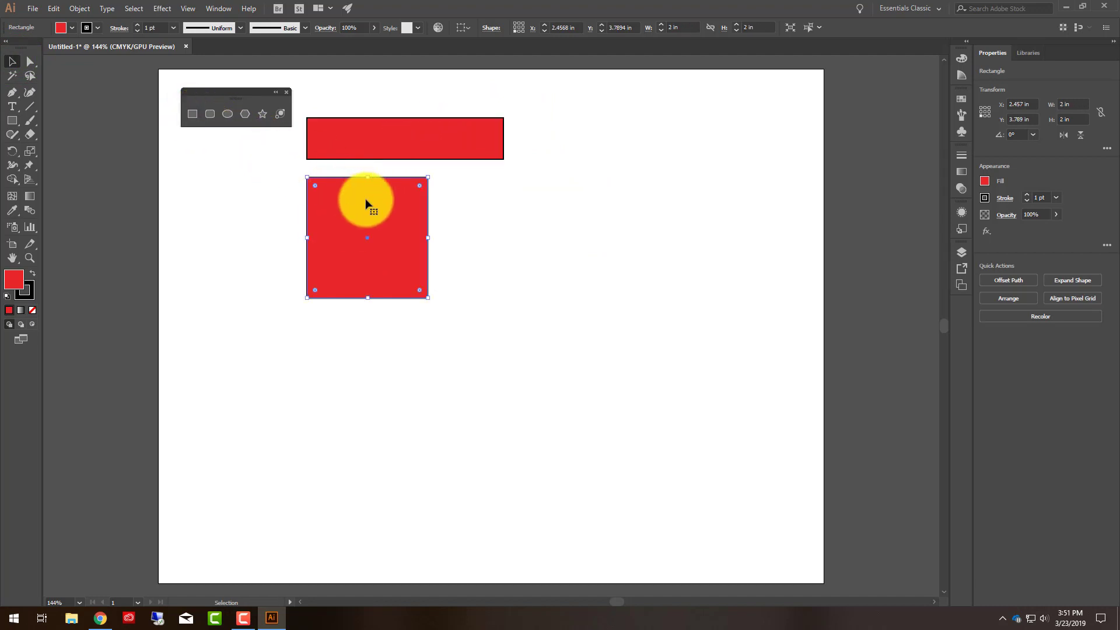
# - Draw an upright rectangle left of the square, and delete the long thin rectangle drawn across both shapes
pyautogui.click(190, 113)
pyautogui.moveTo(213, 176); pyautogui.dragTo(269, 231)
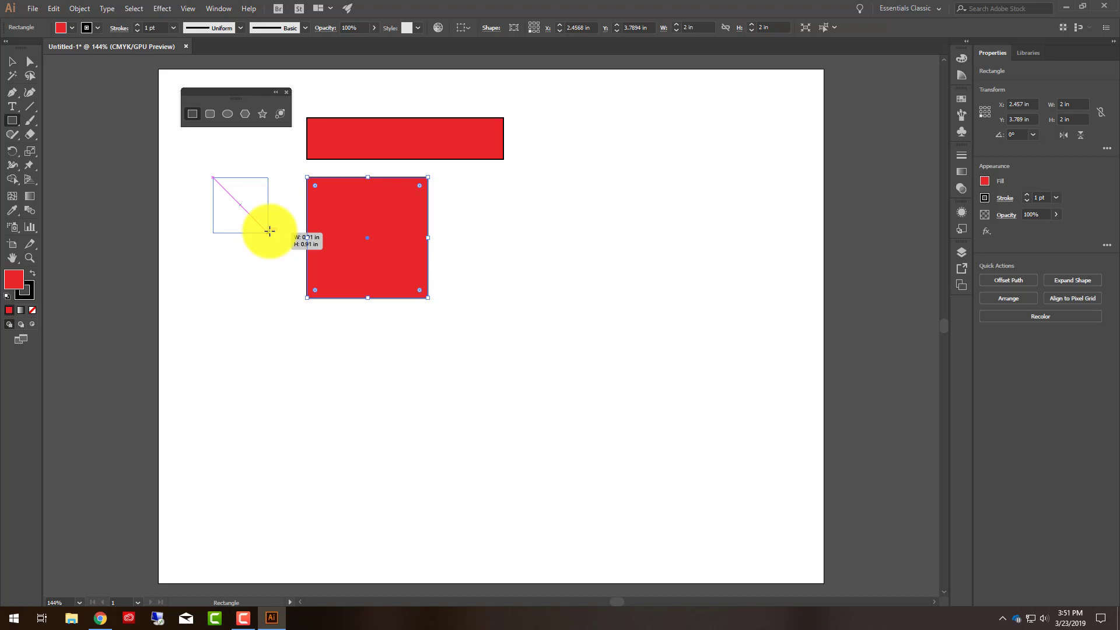
pyautogui.moveTo(270, 232)
pyautogui.mouseDown()
pyautogui.moveTo(270, 199)
pyautogui.moveTo(232, 208)
pyautogui.moveTo(233, 198)
pyautogui.mouseUp()
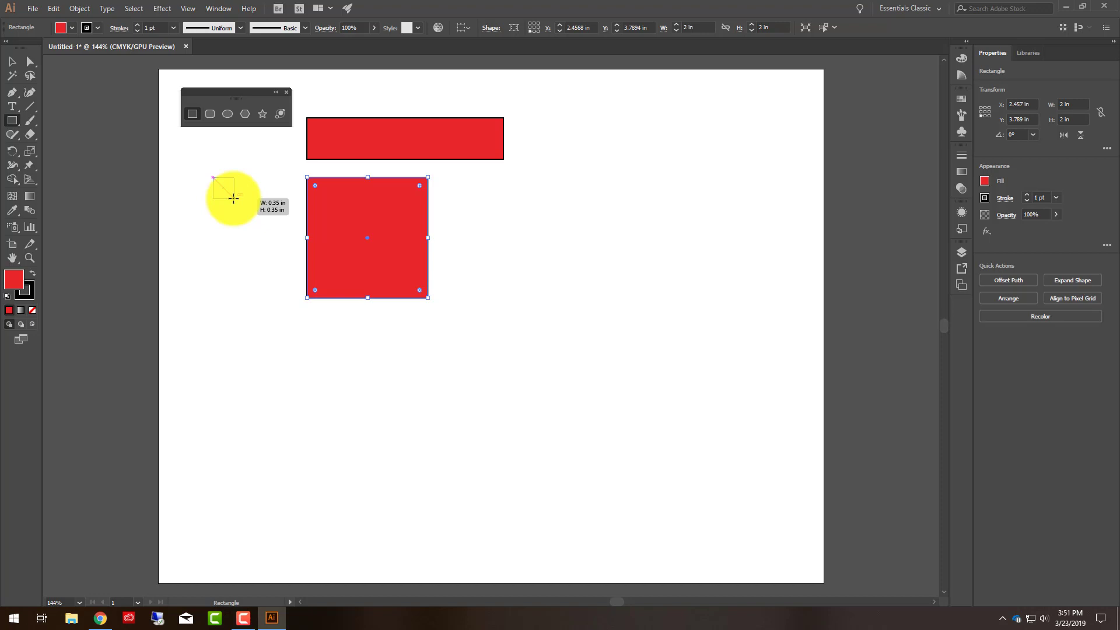
pyautogui.moveTo(234, 198)
pyautogui.mouseDown()
pyautogui.moveTo(269, 224)
pyautogui.moveTo(265, 259)
pyautogui.mouseUp()
pyautogui.moveTo(239, 193)
pyautogui.mouseDown()
pyautogui.moveTo(292, 188)
pyautogui.moveTo(447, 238)
pyautogui.moveTo(473, 220)
pyautogui.mouseUp()
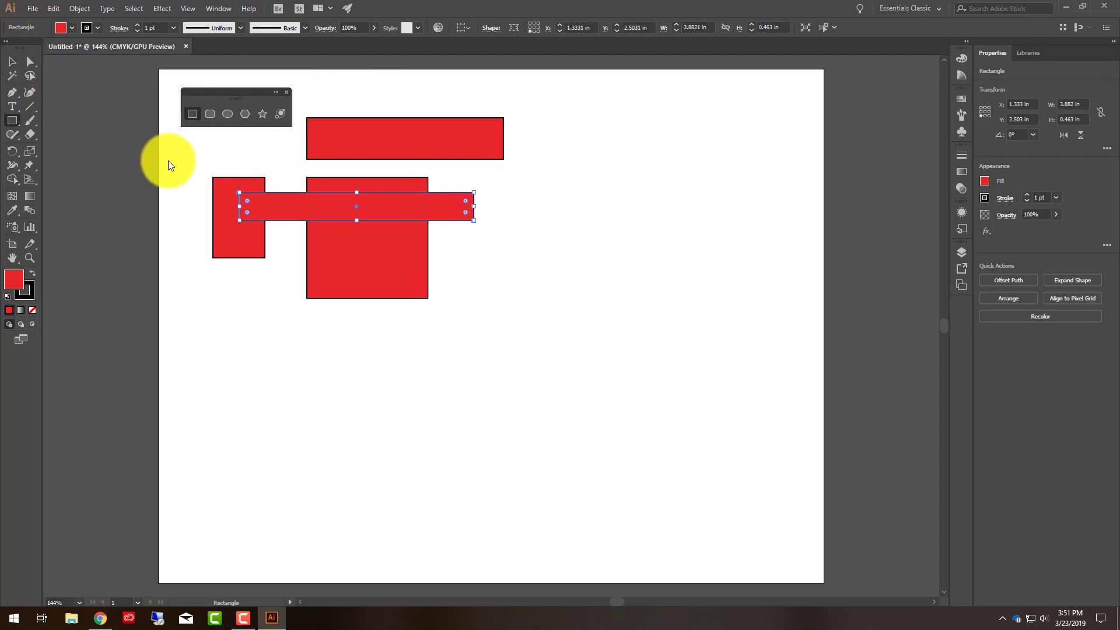
pyautogui.press('Delete')
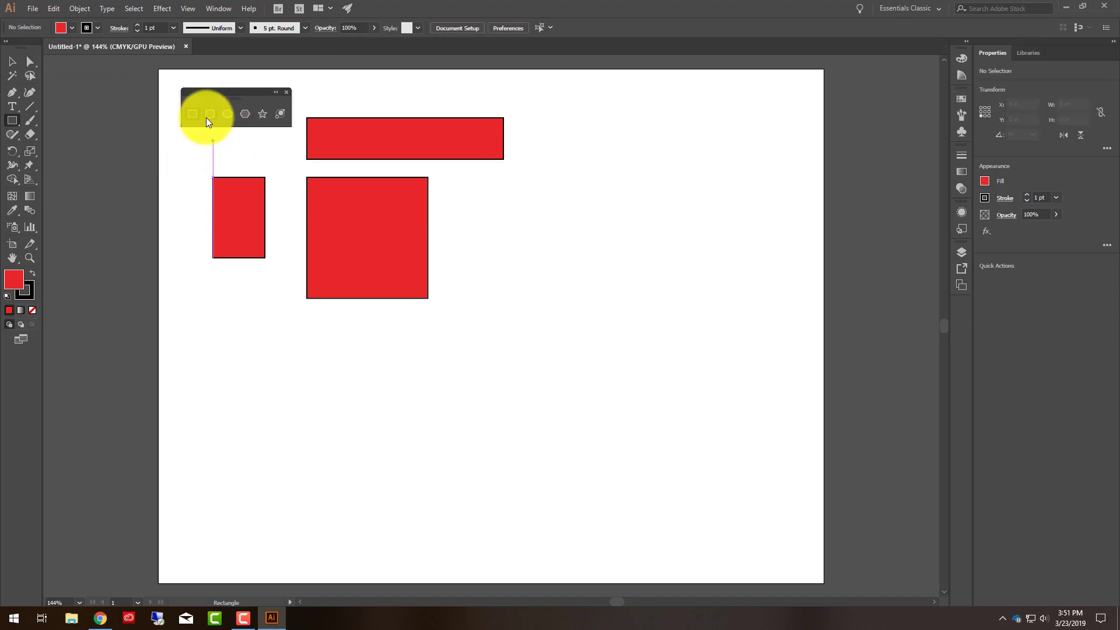
# - Draw a rounded rectangle about 1.04 in by 1.11 in to the right of the square
pyautogui.click(207, 119)
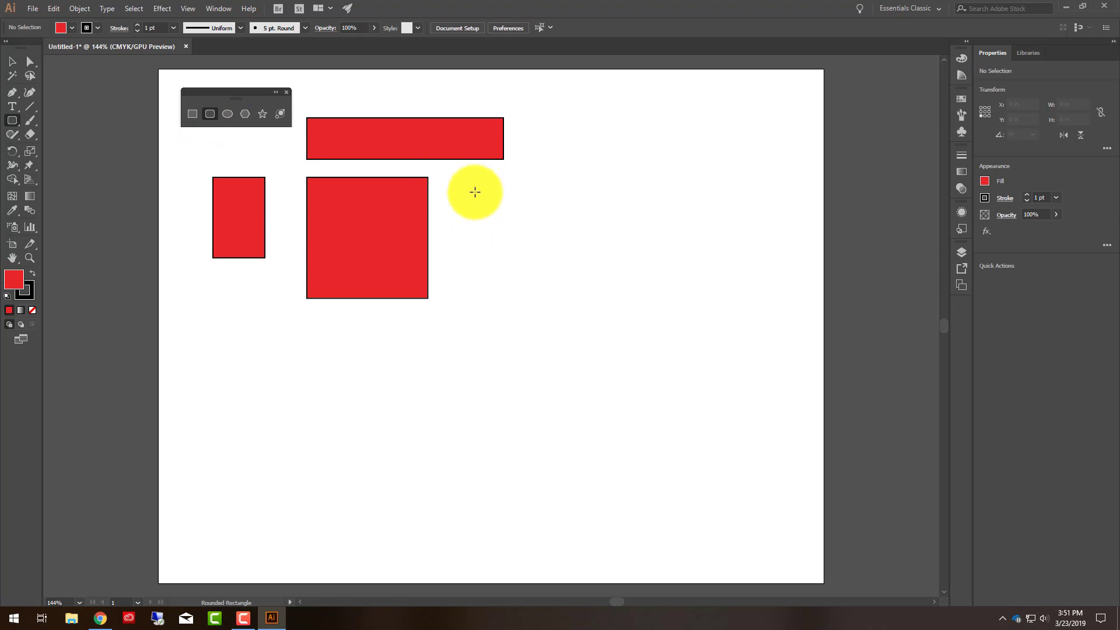
pyautogui.moveTo(475, 192); pyautogui.dragTo(538, 259)
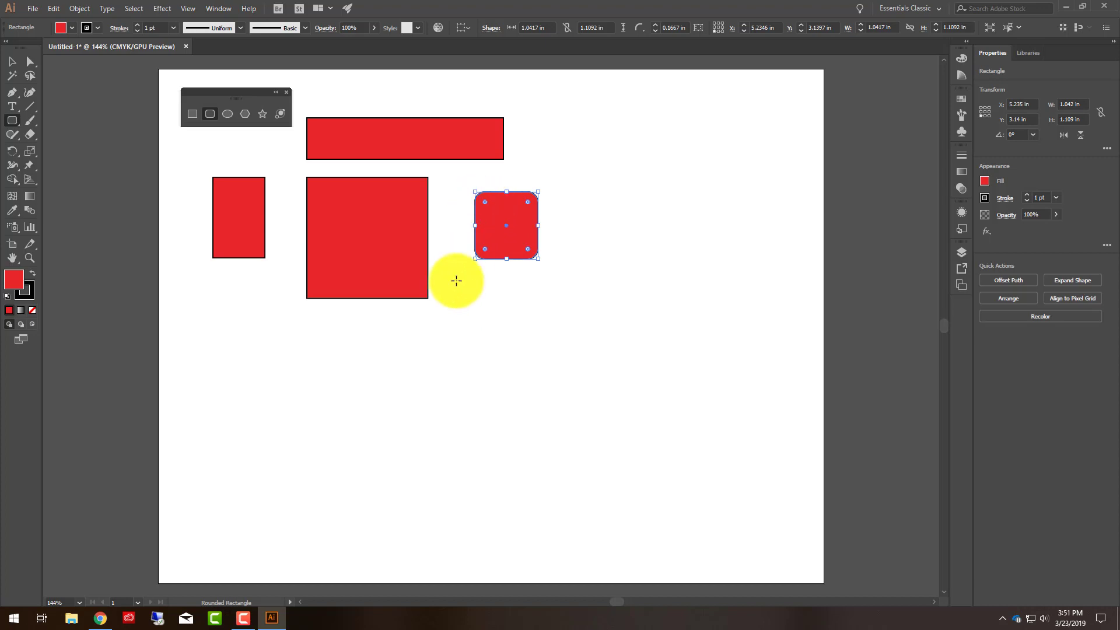
# - Create a 2 in by 2 in rounded rectangle with a 0.25 in corner radius below the small rounded one
pyautogui.click(482, 316)
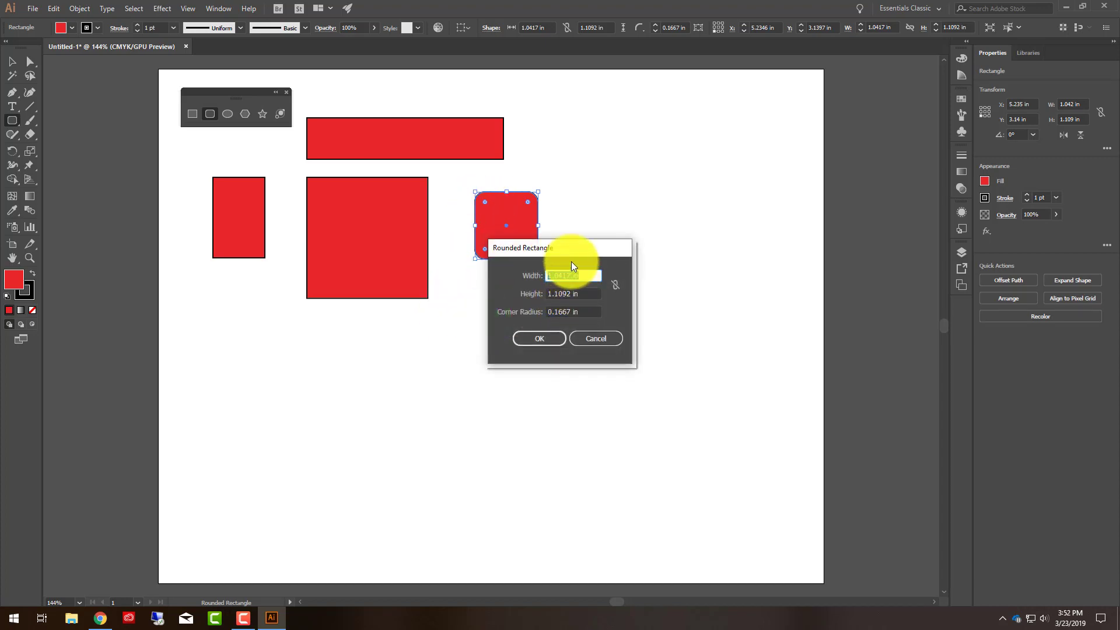
pyautogui.write('2')
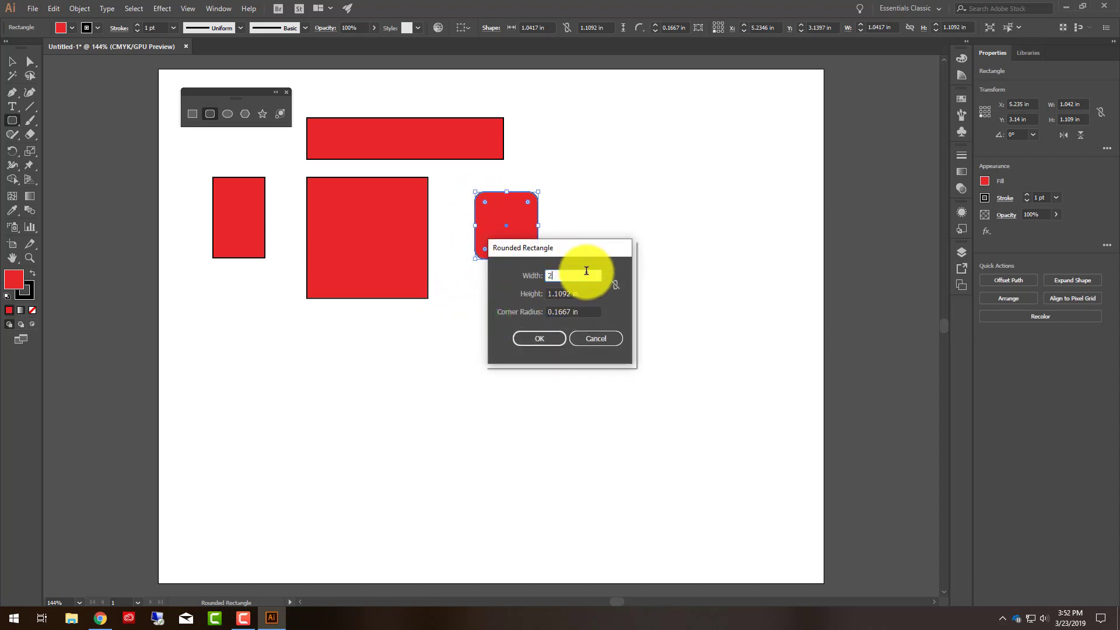
pyautogui.press('Tab')
pyautogui.write('2')
pyautogui.press('Tab')
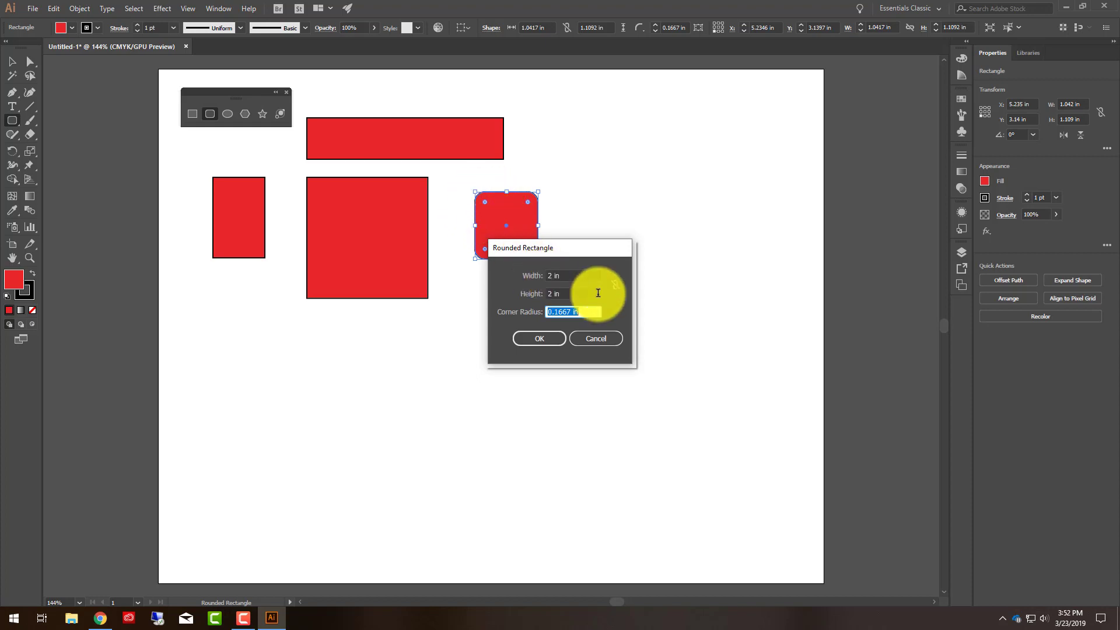
pyautogui.write('.25')
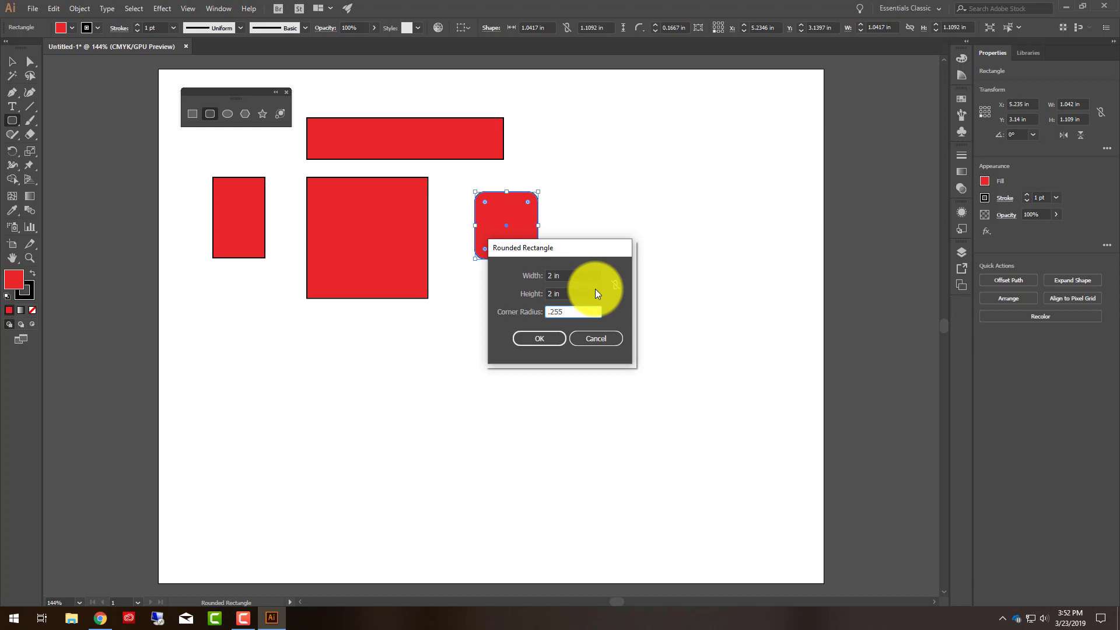
pyautogui.write('5')
pyautogui.click(547, 337)
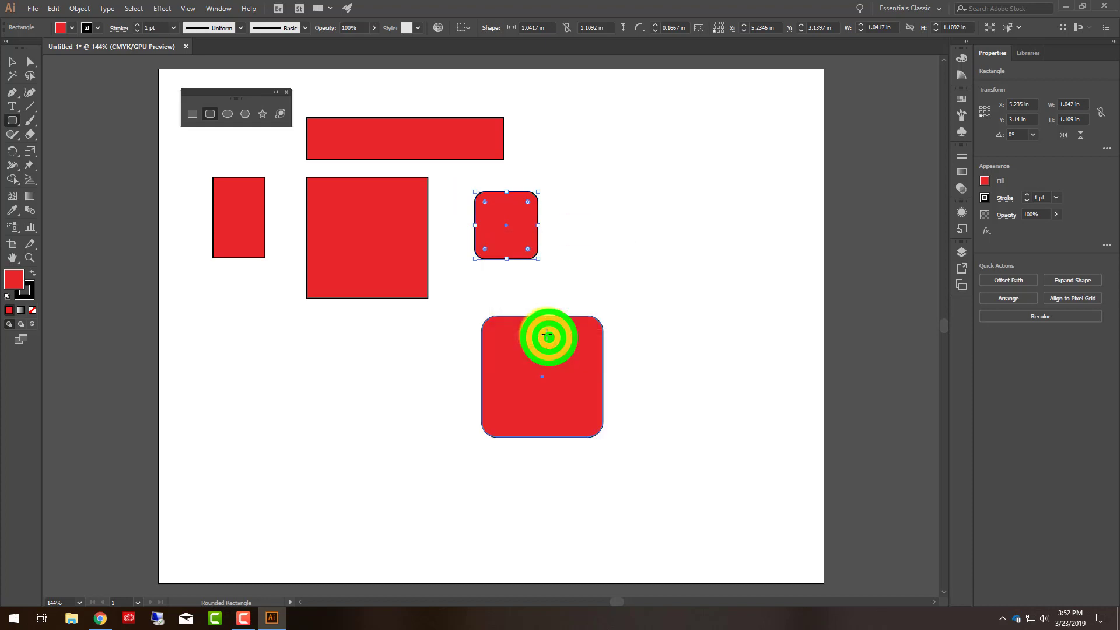
# - Move the large rounded rectangle below the upright rectangle on the artboard's left side and leave it selected
pyautogui.click(14, 64)
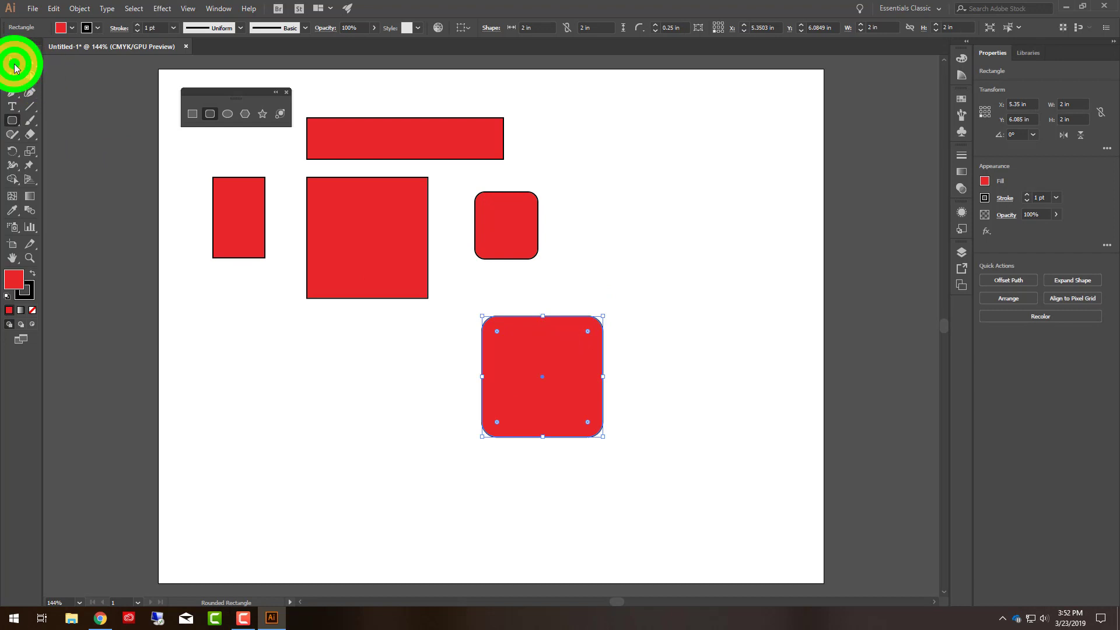
pyautogui.moveTo(541, 358); pyautogui.dragTo(268, 366)
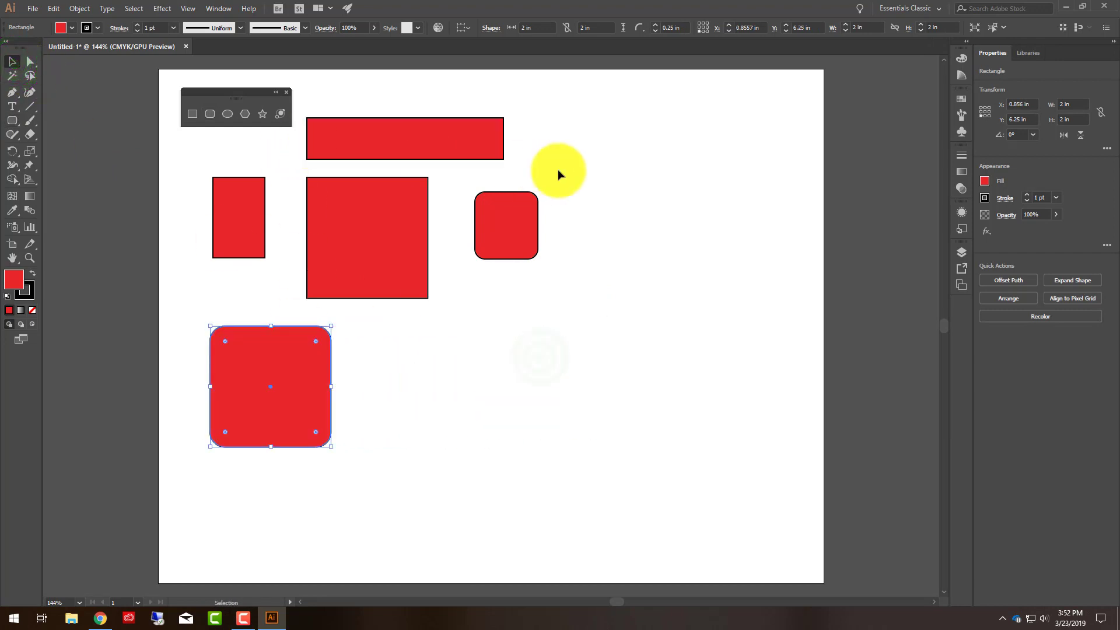
pyautogui.click(574, 168)
pyautogui.click(265, 332)
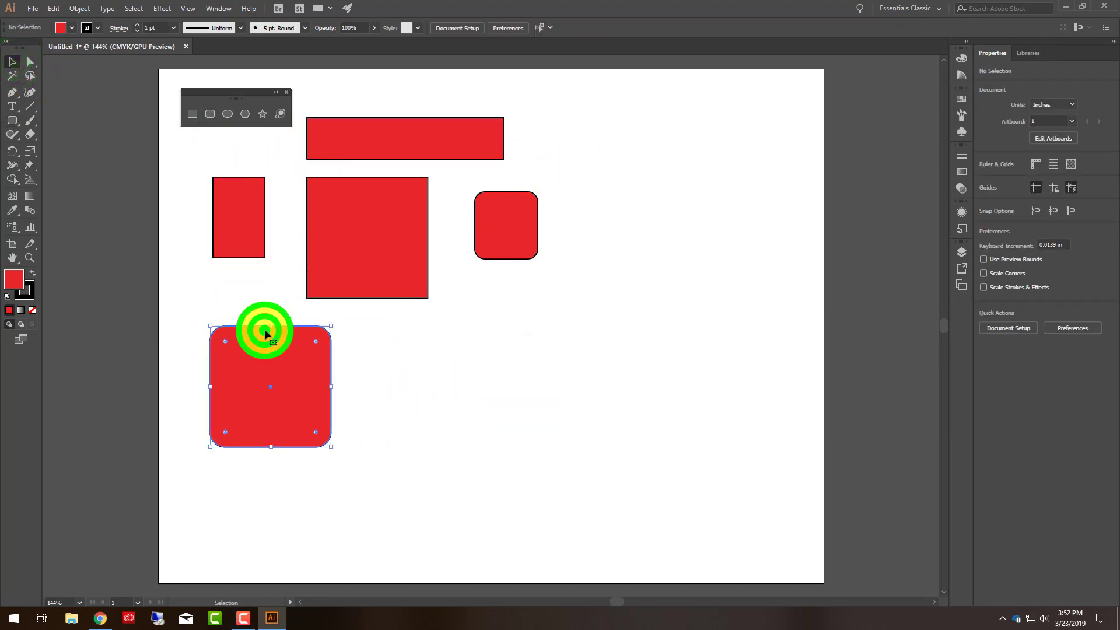
# - Activate the Ellipse tool and change the fill of the selected large rounded rectangle to green
pyautogui.click(227, 114)
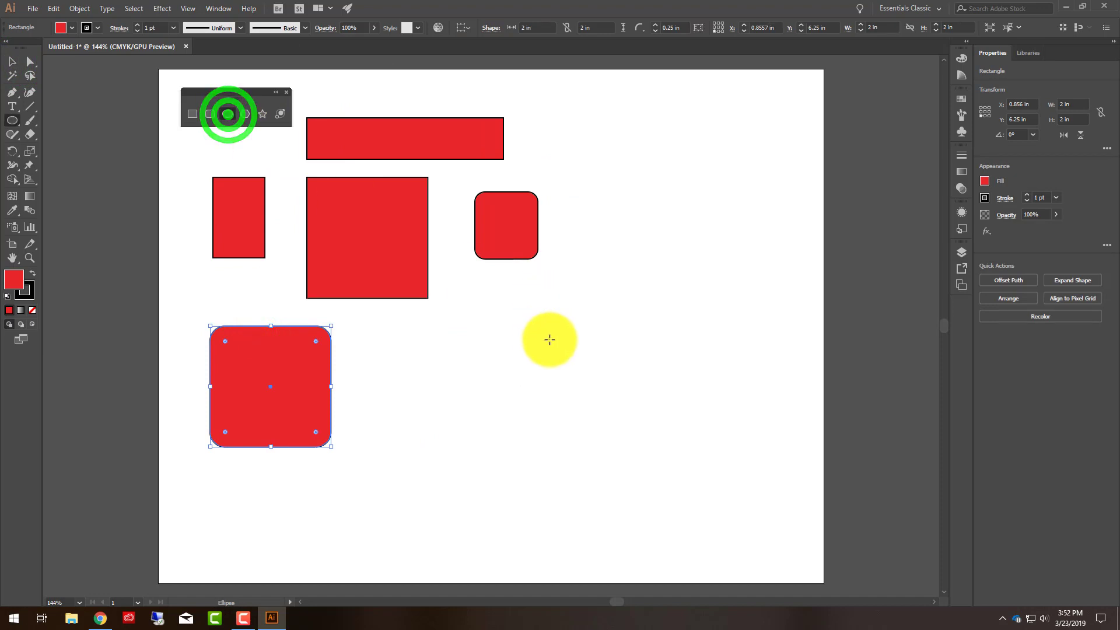
pyautogui.click(72, 27)
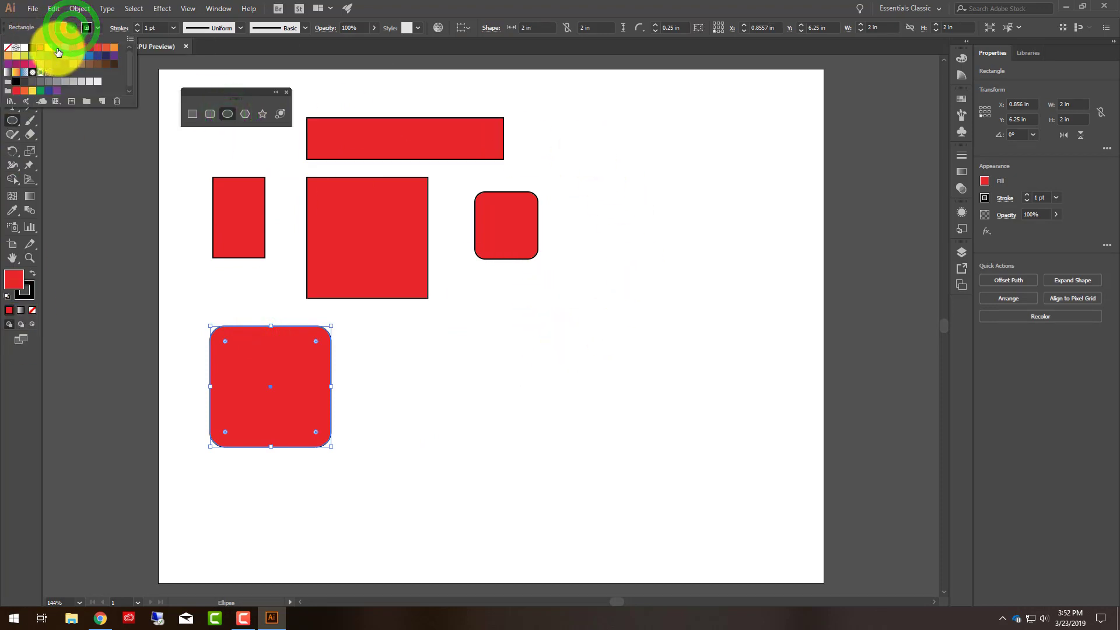
pyautogui.click(57, 49)
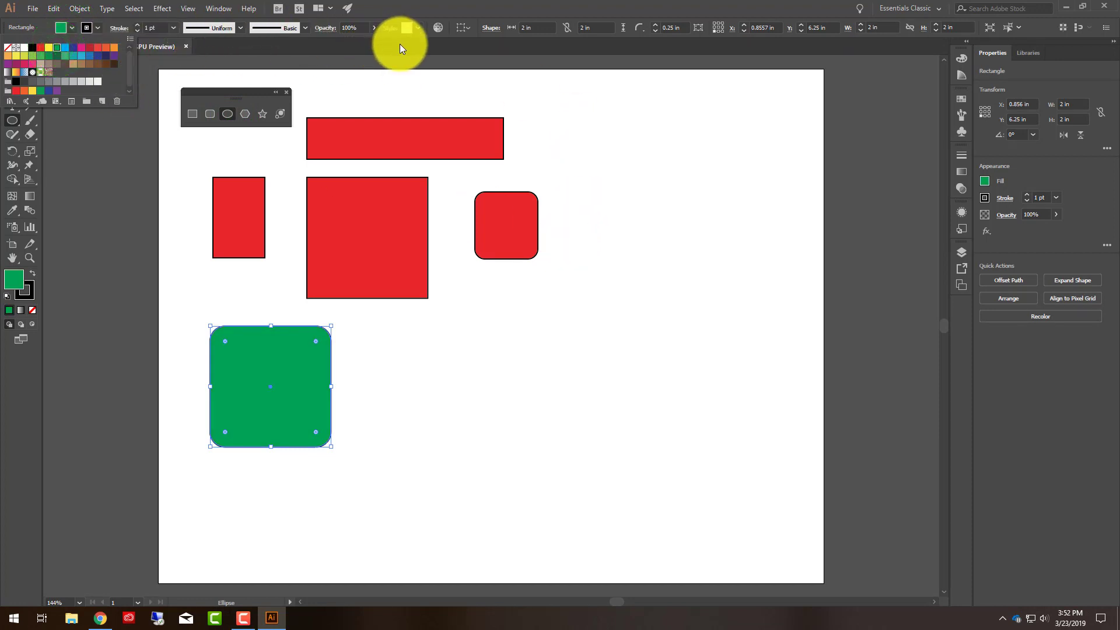
pyautogui.click(541, 5)
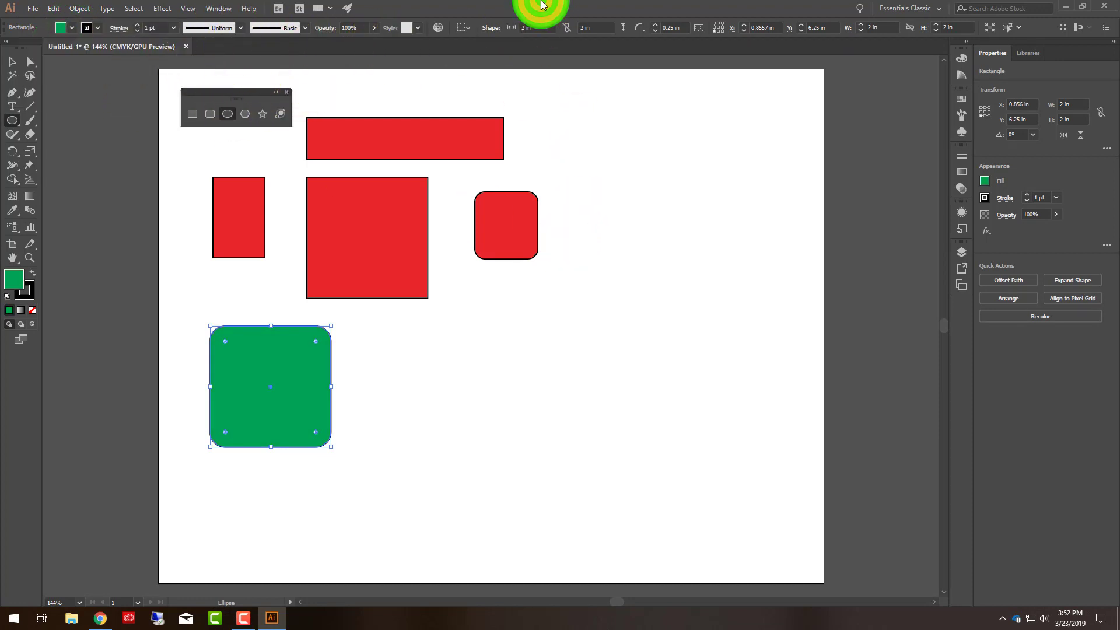
# - Deselect the green rounded rectangle and set the default fill to blue for new shapes
pyautogui.click(11, 62)
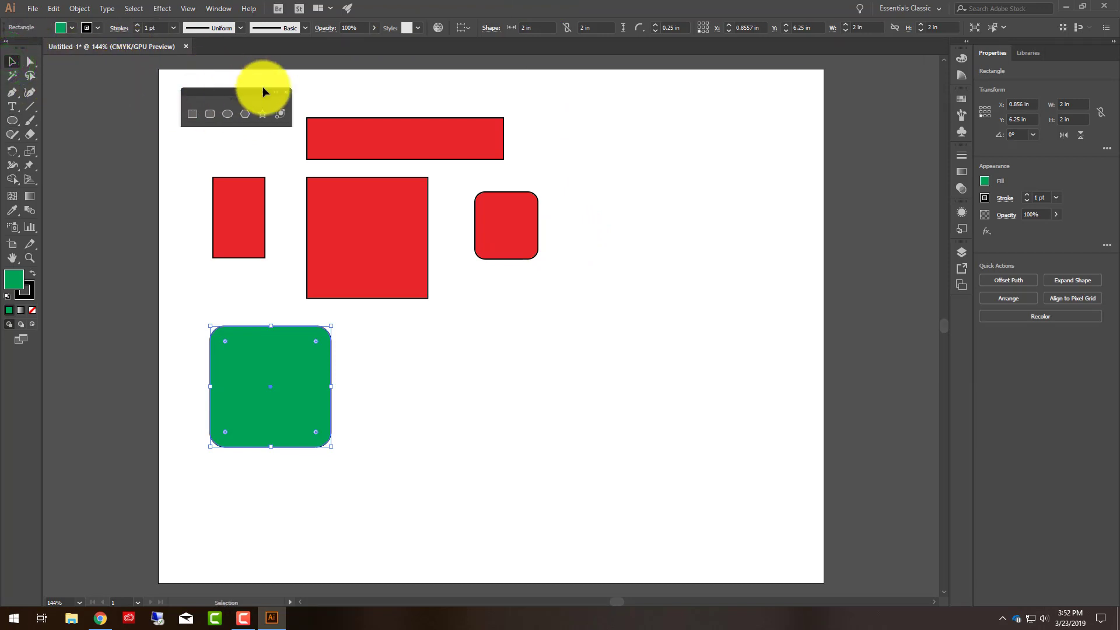
pyautogui.click(64, 28)
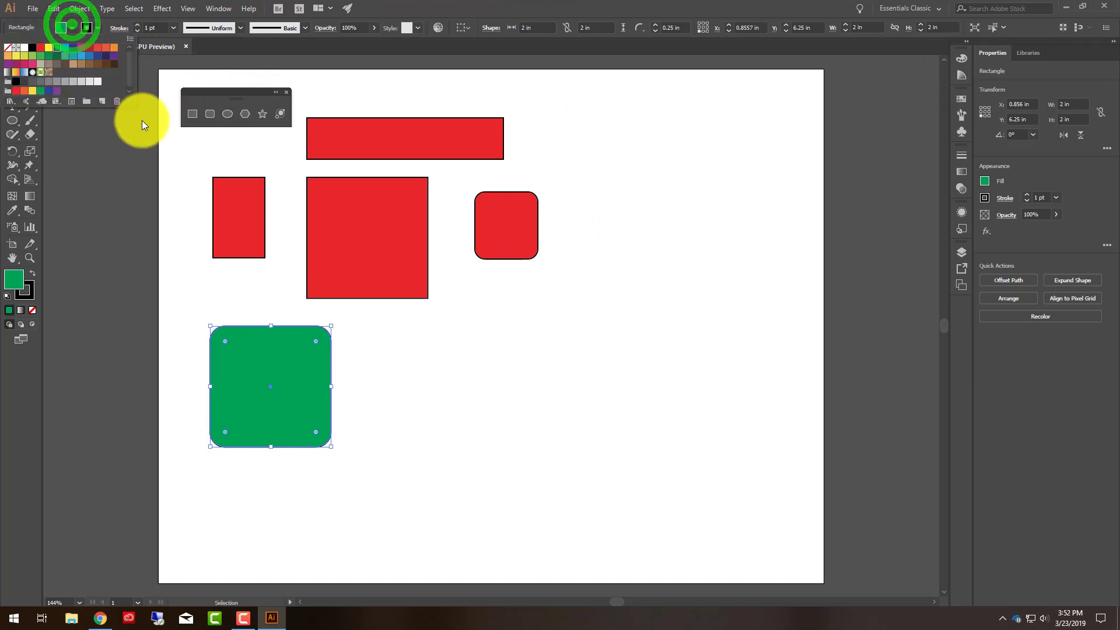
pyautogui.click(193, 137)
pyautogui.click(163, 161)
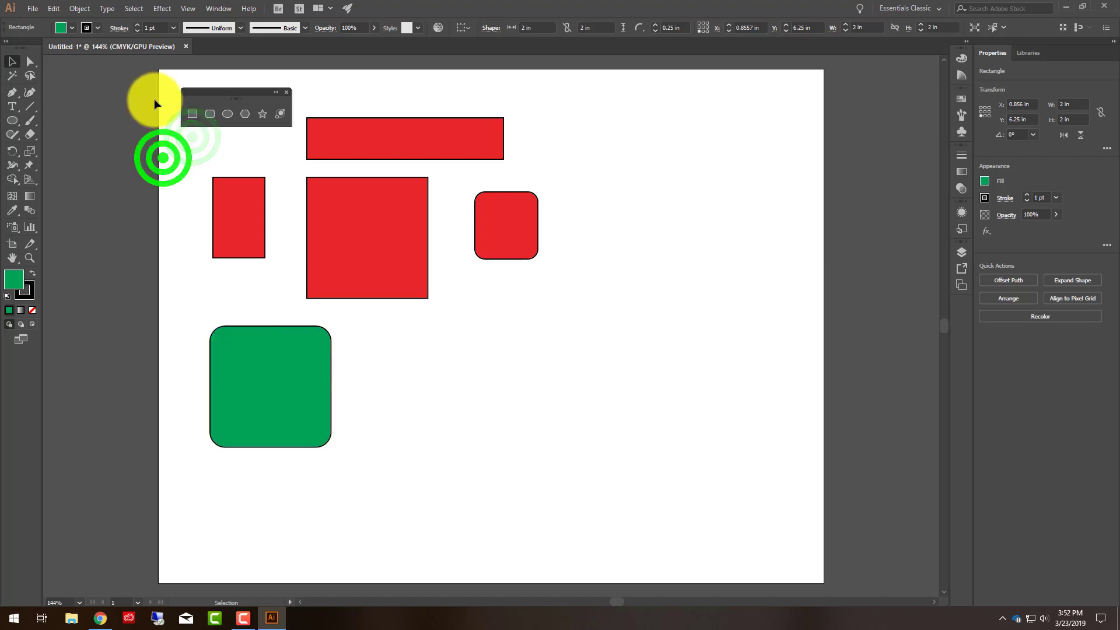
pyautogui.click(74, 28)
pyautogui.click(80, 55)
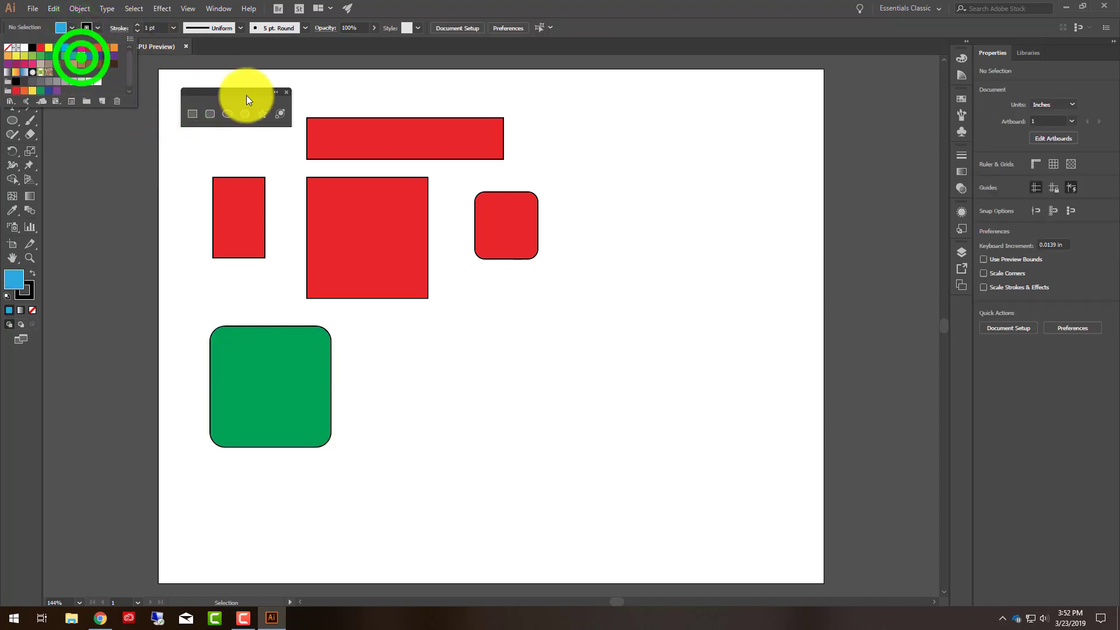
# - Draw a 2 in by 2 in blue circle beside the green rounded rectangle, aligned with its upper and lower edges
pyautogui.click(230, 111)
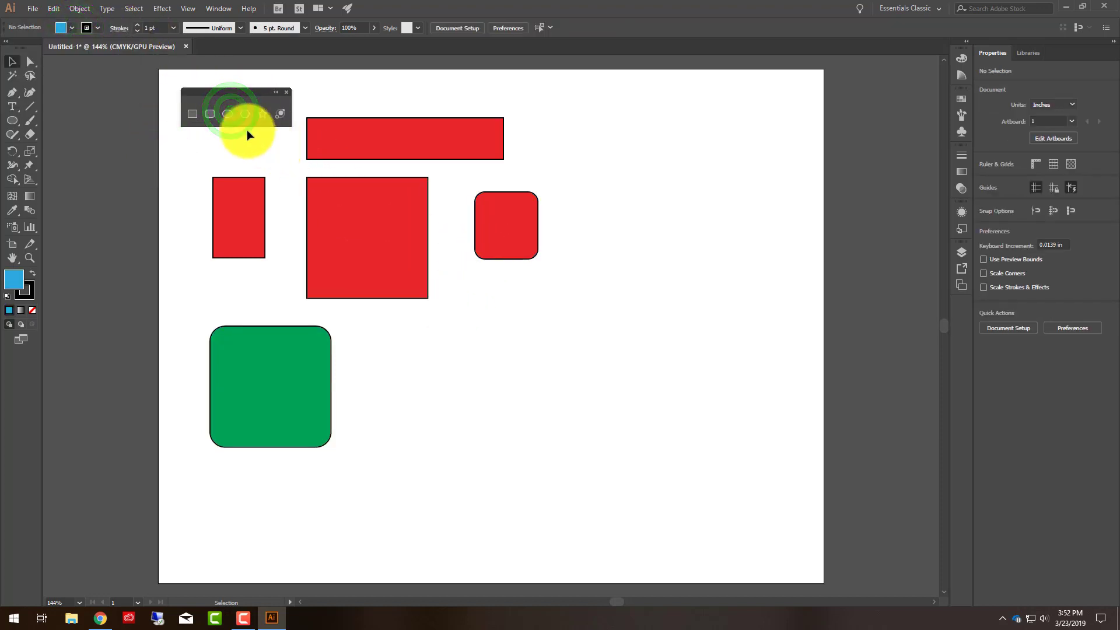
pyautogui.click(226, 111)
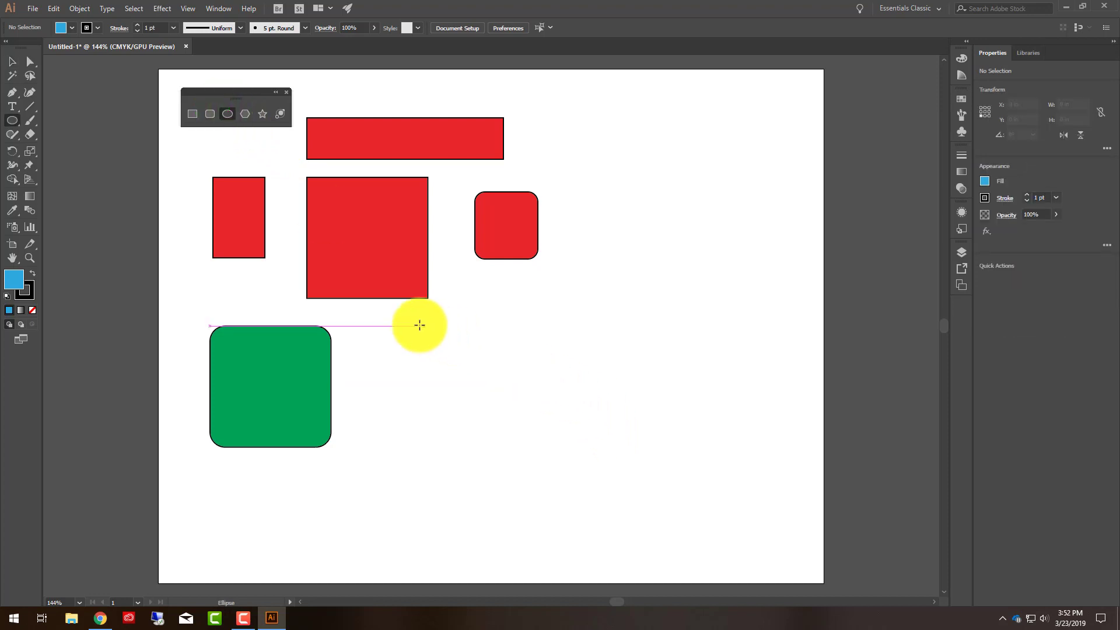
pyautogui.moveTo(418, 325); pyautogui.dragTo(489, 396)
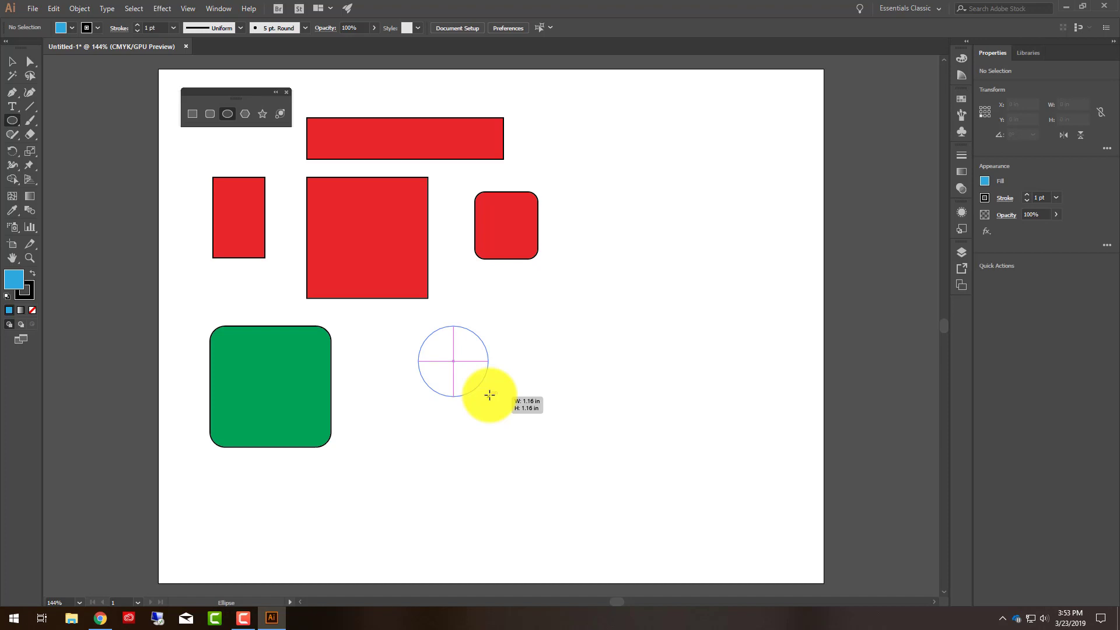
pyautogui.moveTo(489, 396); pyautogui.dragTo(519, 446)
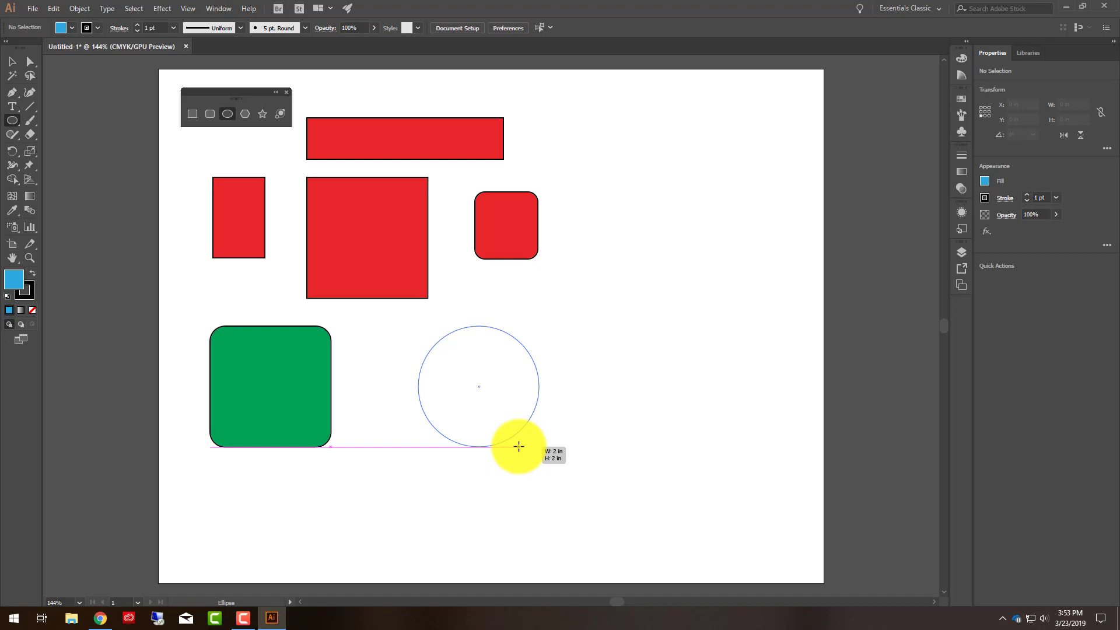
pyautogui.moveTo(519, 446); pyautogui.dragTo(517, 446)
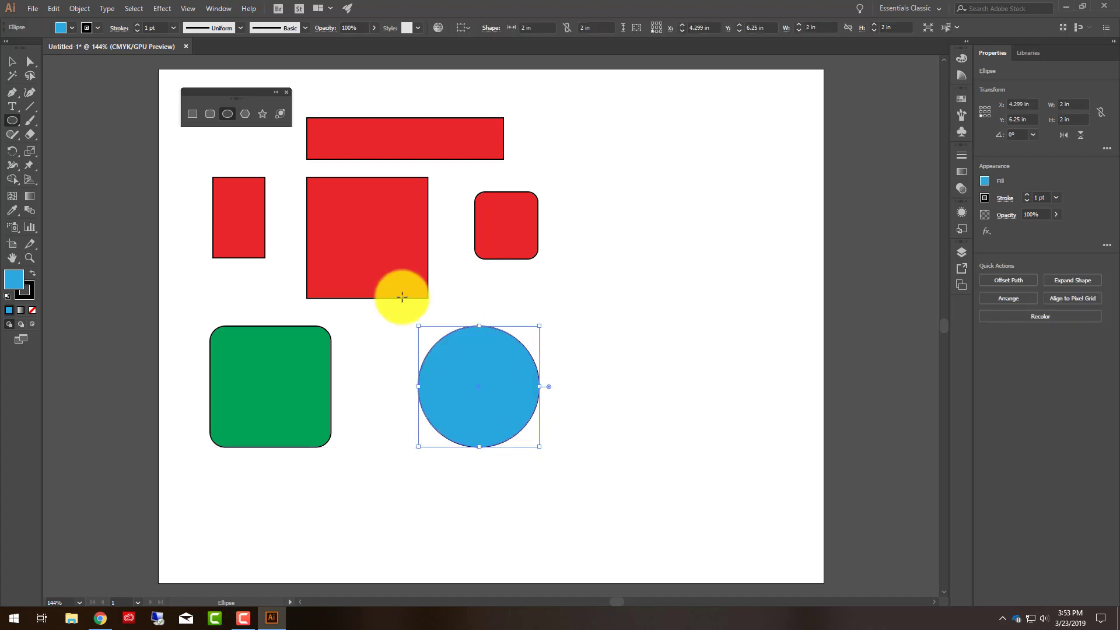
# - Draw a hexagon about 1.66 in by 1.44 in in the artboard's upper-right area and increase its side count to 11
pyautogui.click(245, 114)
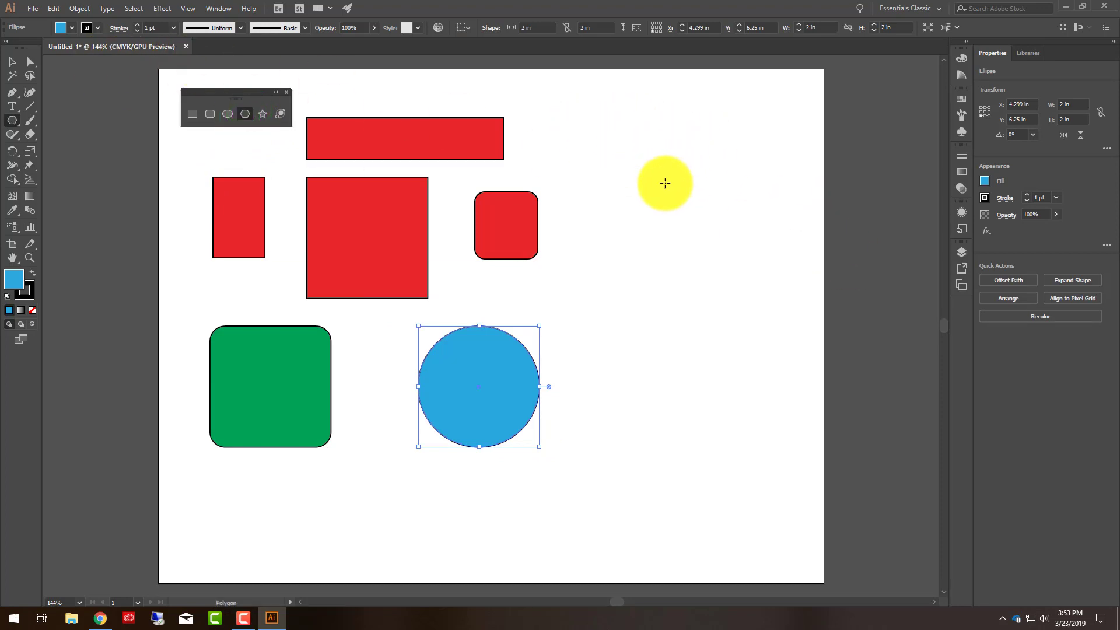
pyautogui.moveTo(665, 183); pyautogui.dragTo(713, 181)
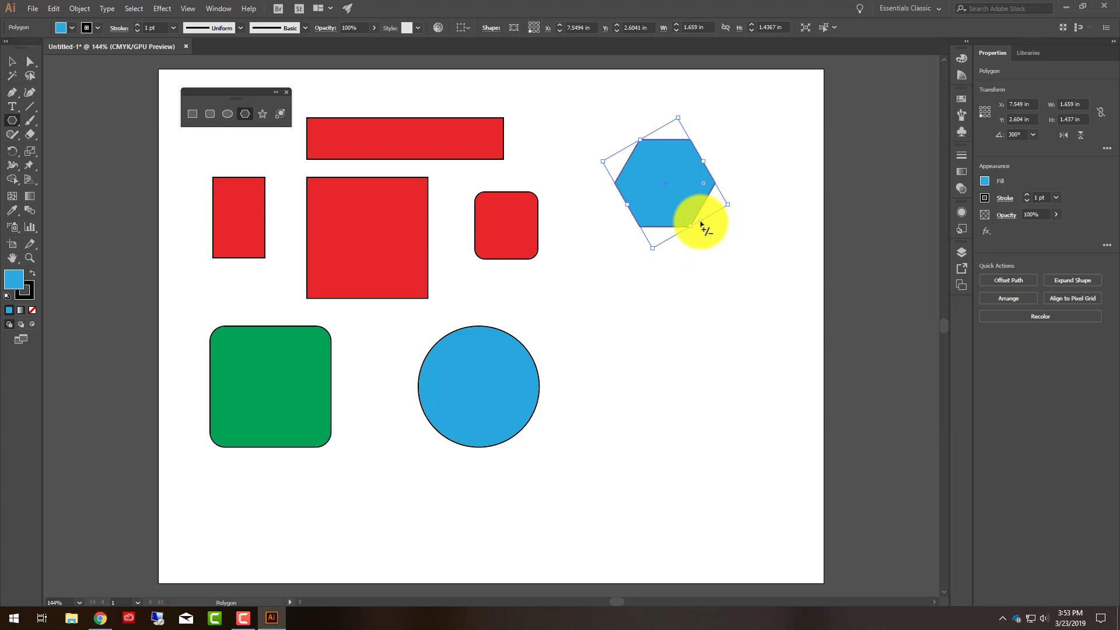
pyautogui.moveTo(702, 225); pyautogui.dragTo(726, 211)
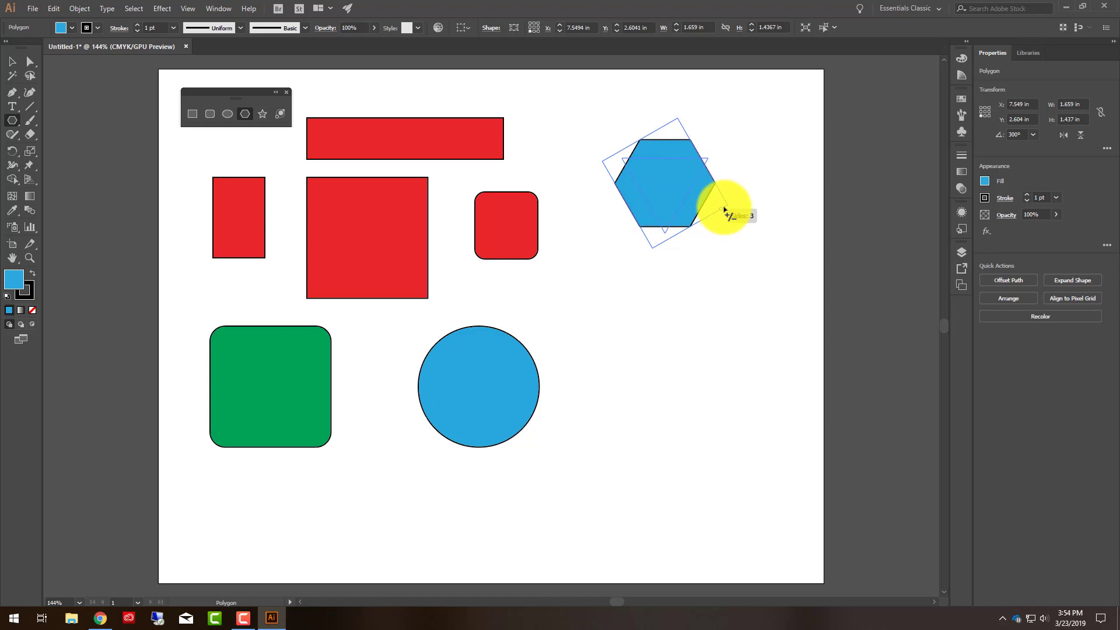
pyautogui.moveTo(726, 211); pyautogui.dragTo(650, 251)
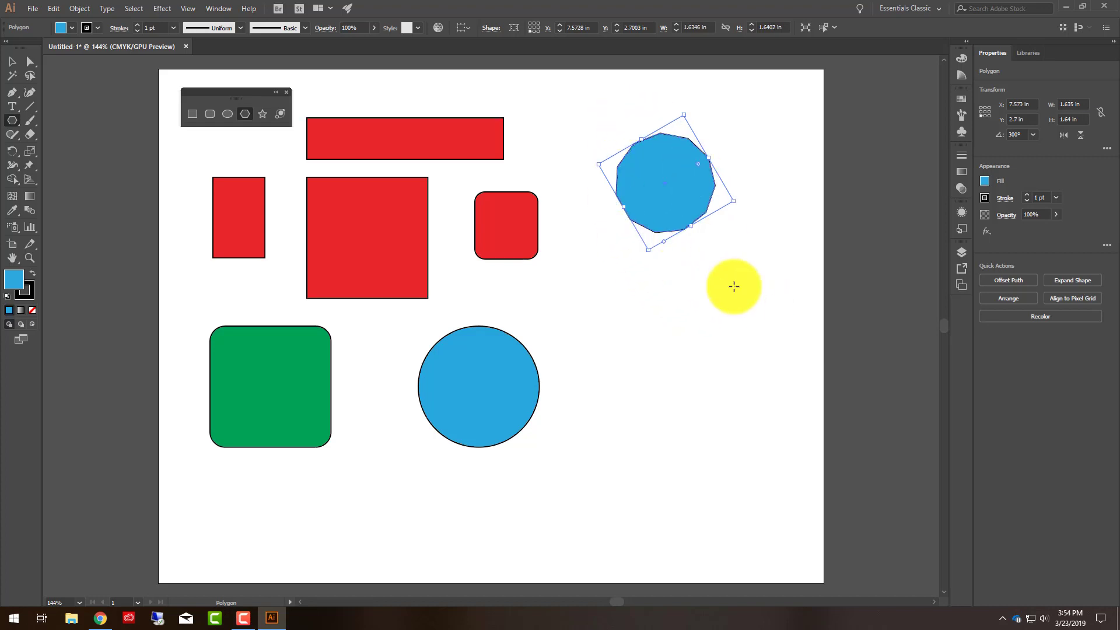
pyautogui.moveTo(699, 167); pyautogui.dragTo(733, 156)
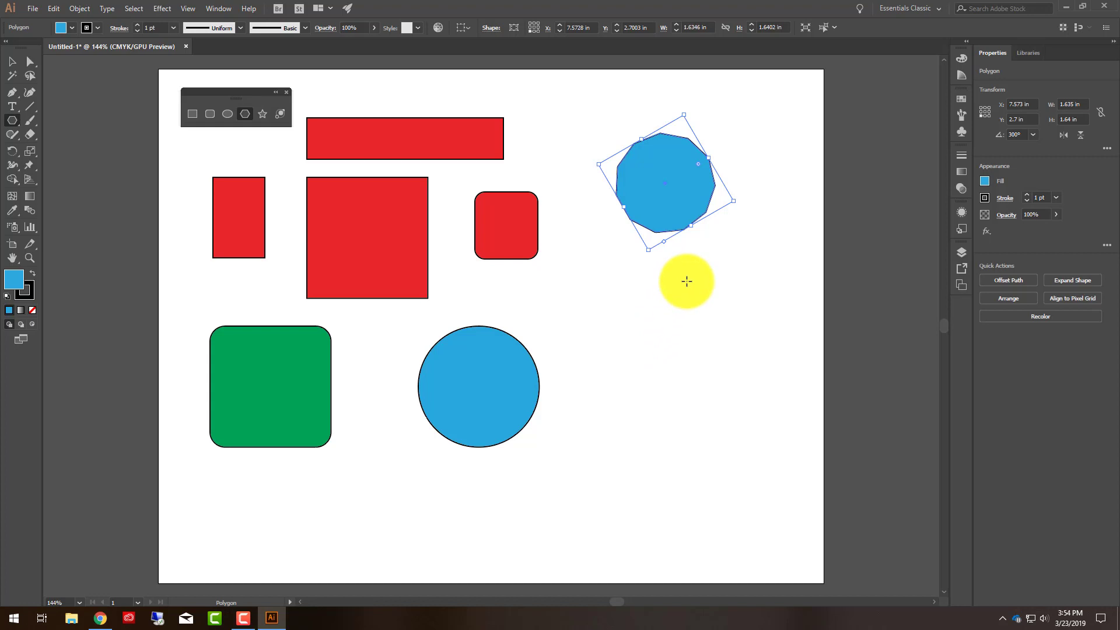
pyautogui.click(671, 301)
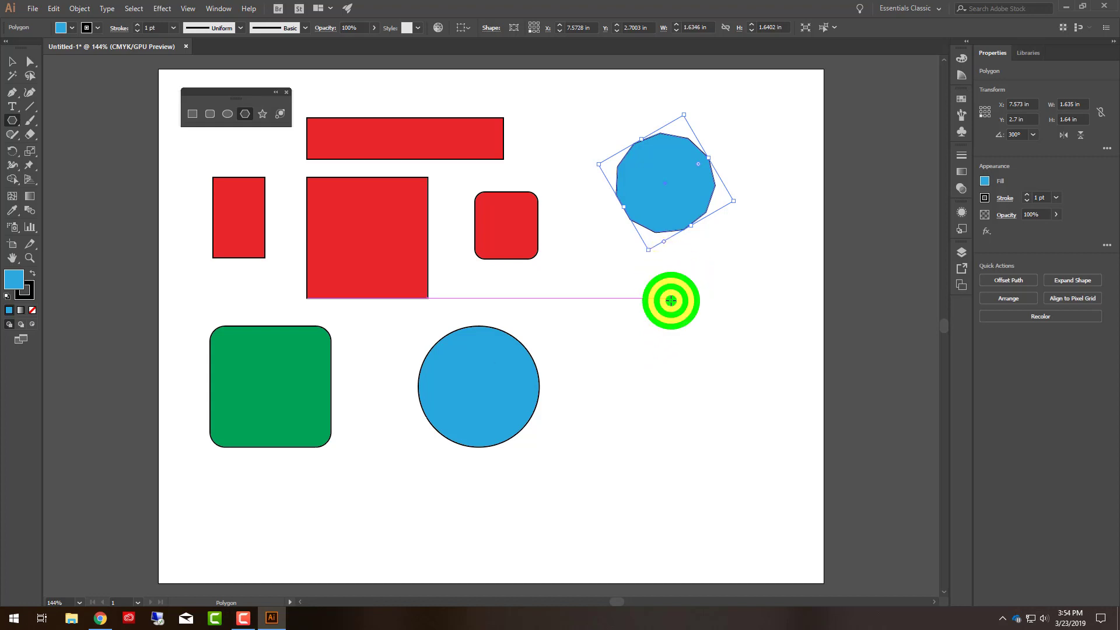
pyautogui.moveTo(580, 255); pyautogui.dragTo(704, 259)
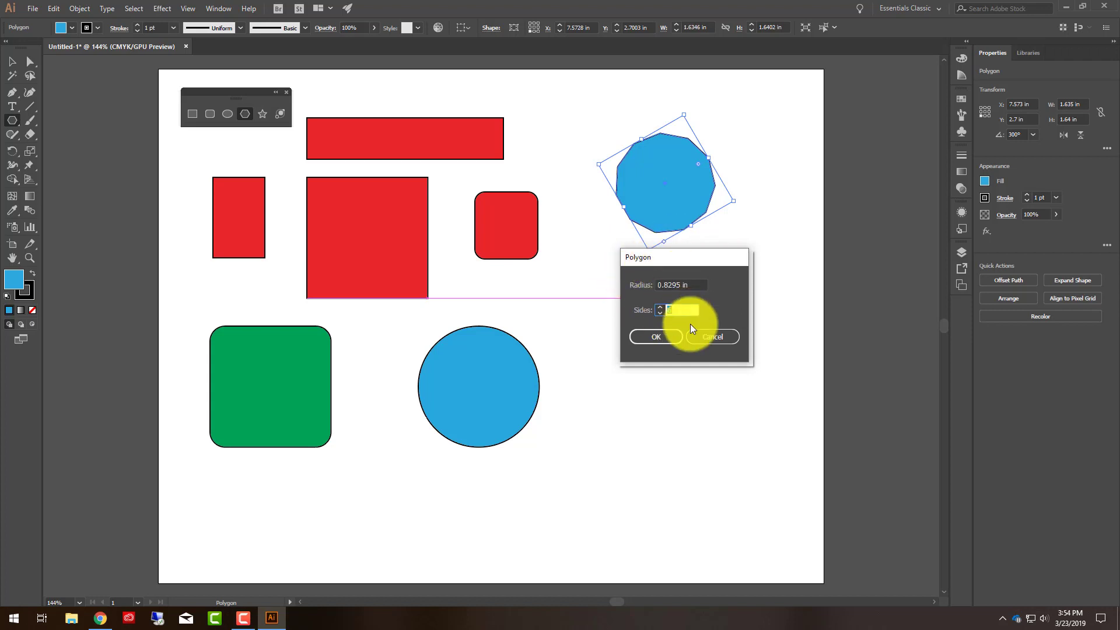
pyautogui.click(725, 333)
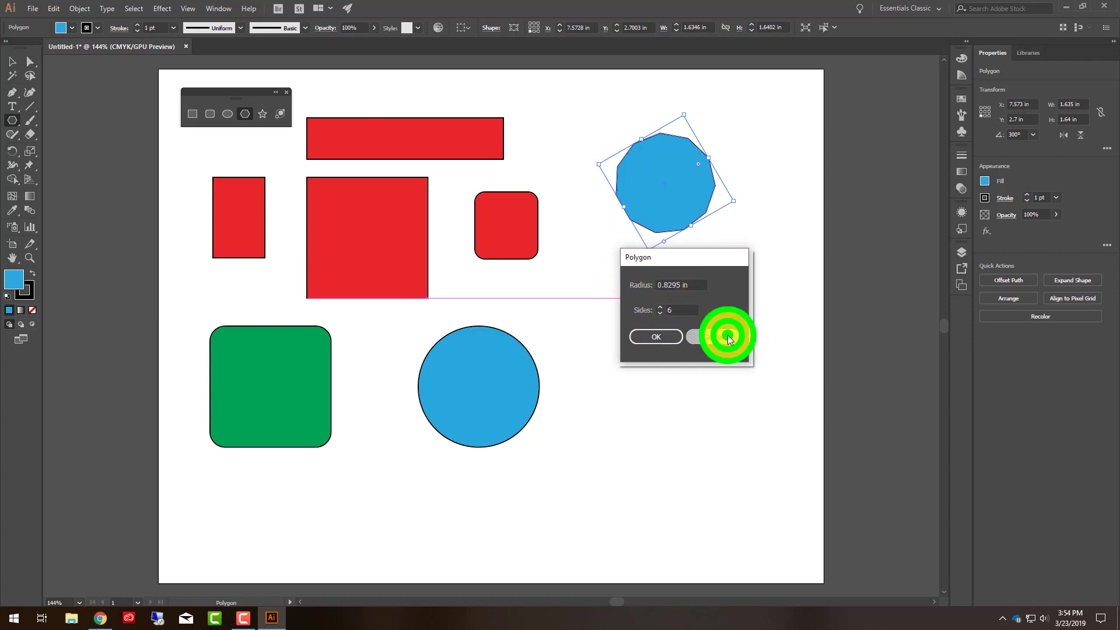
# - Create a 100-sided polygon with a 1 in radius and move it below the 11-sided polygon
pyautogui.click(602, 282)
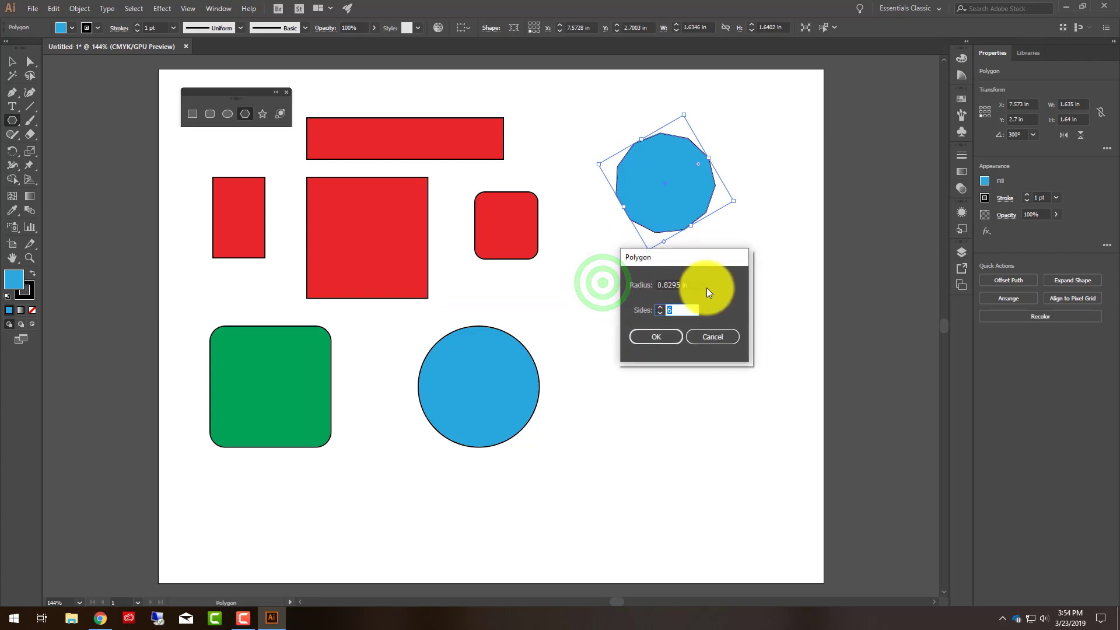
pyautogui.doubleClick(697, 285)
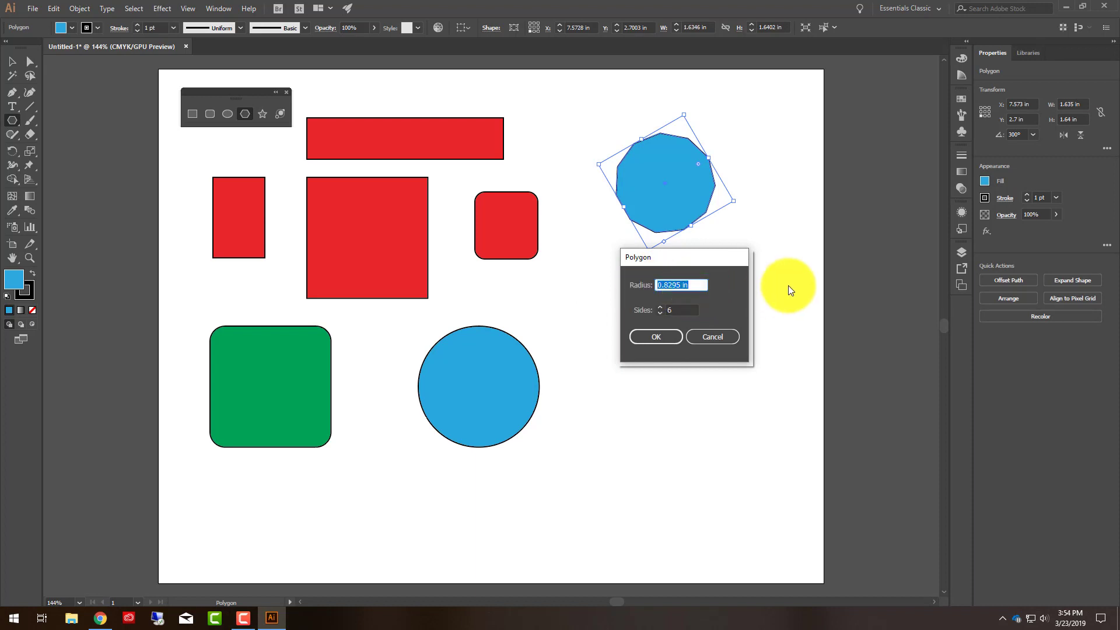
pyautogui.write('1')
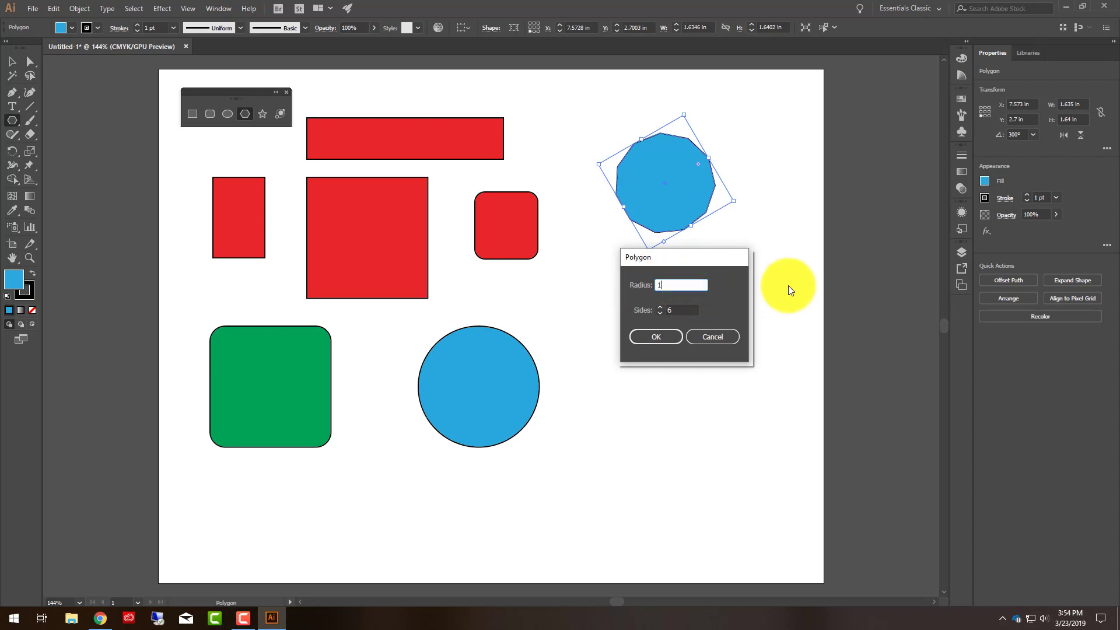
pyautogui.doubleClick(670, 309)
pyautogui.write('100')
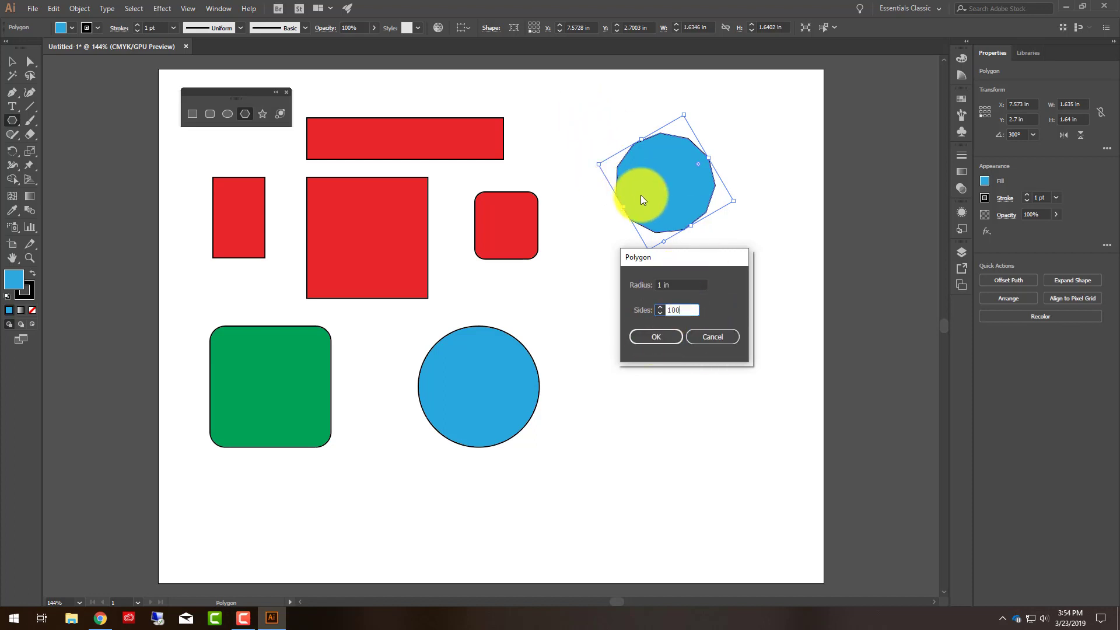
pyautogui.click(665, 337)
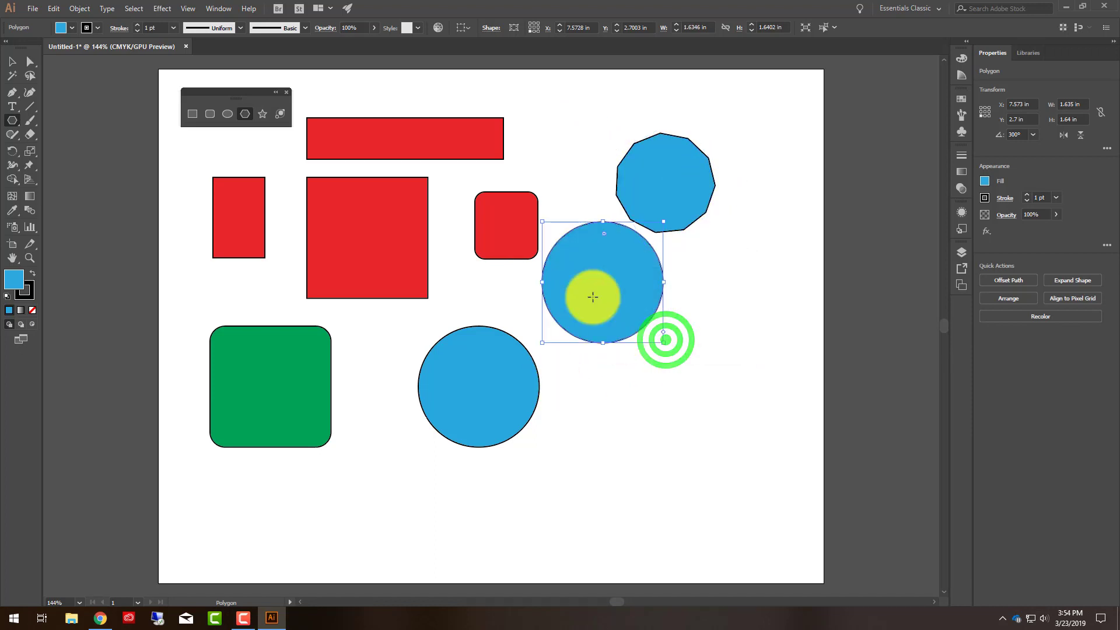
pyautogui.click(13, 61)
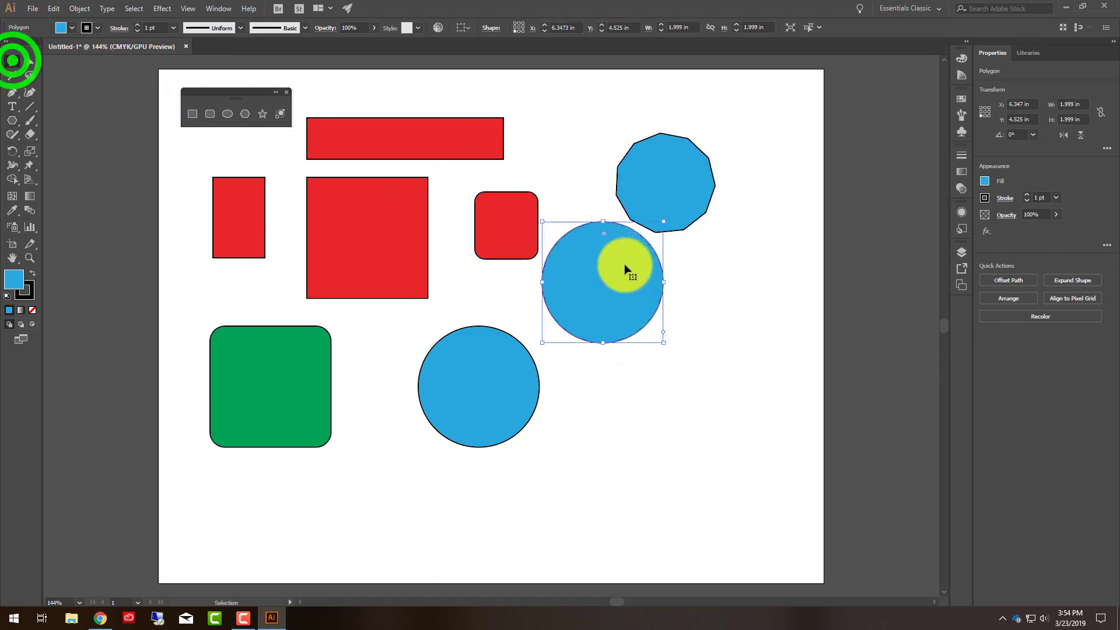
pyautogui.moveTo(605, 280); pyautogui.dragTo(658, 340)
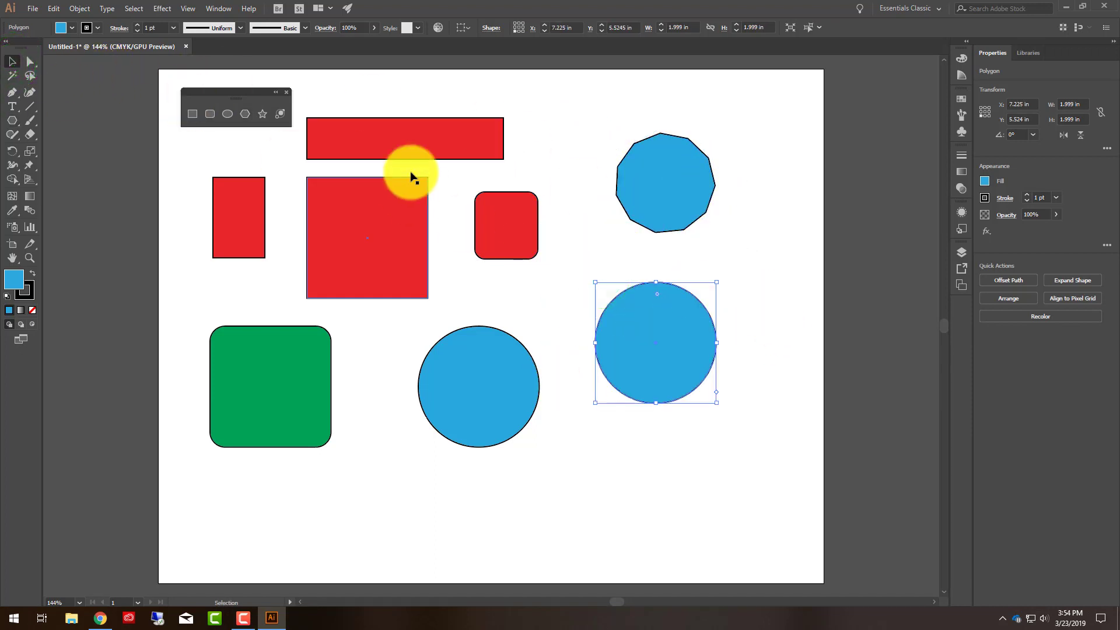
# - Compare the anchor points of the 100-sided polygon with those of the blue circle using the Direct Selection tool
pyautogui.click(30, 61)
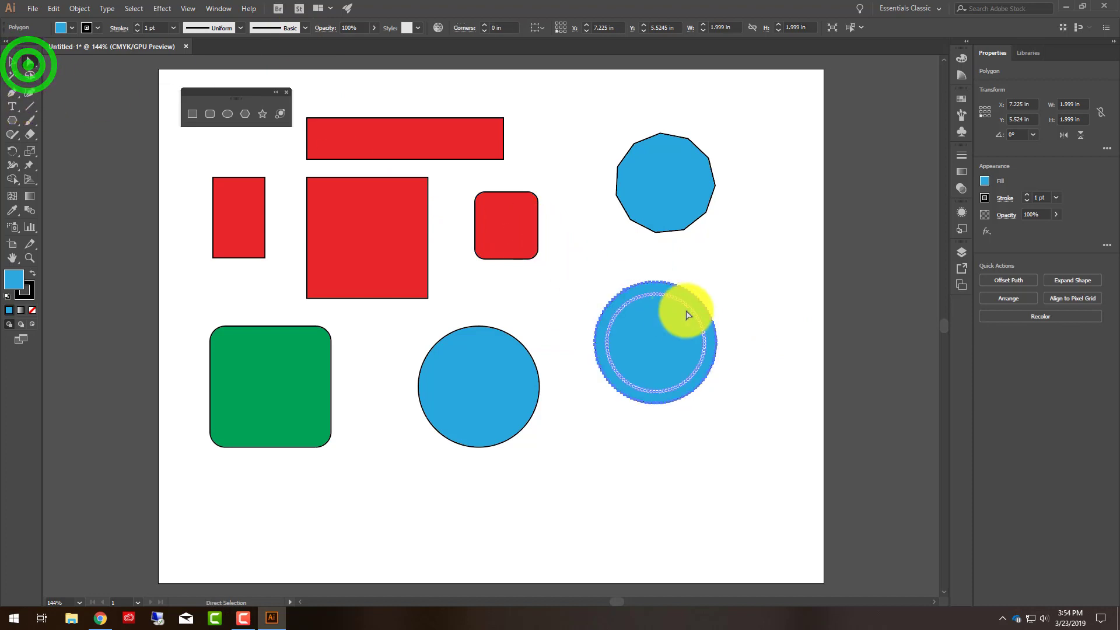
pyautogui.click(536, 282)
pyautogui.click(656, 317)
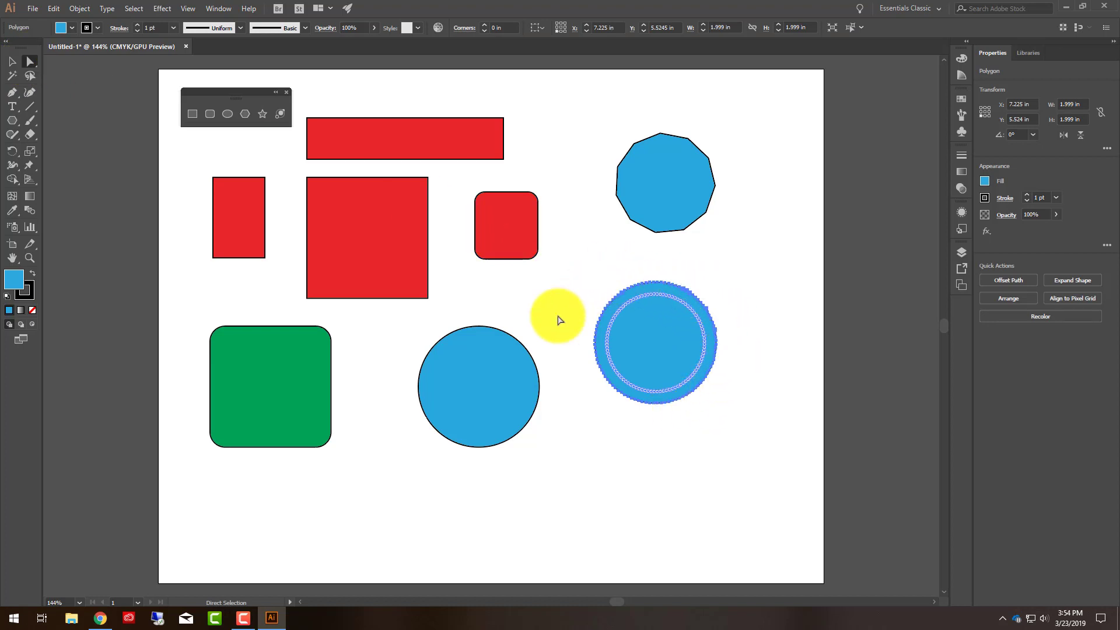
pyautogui.click(470, 380)
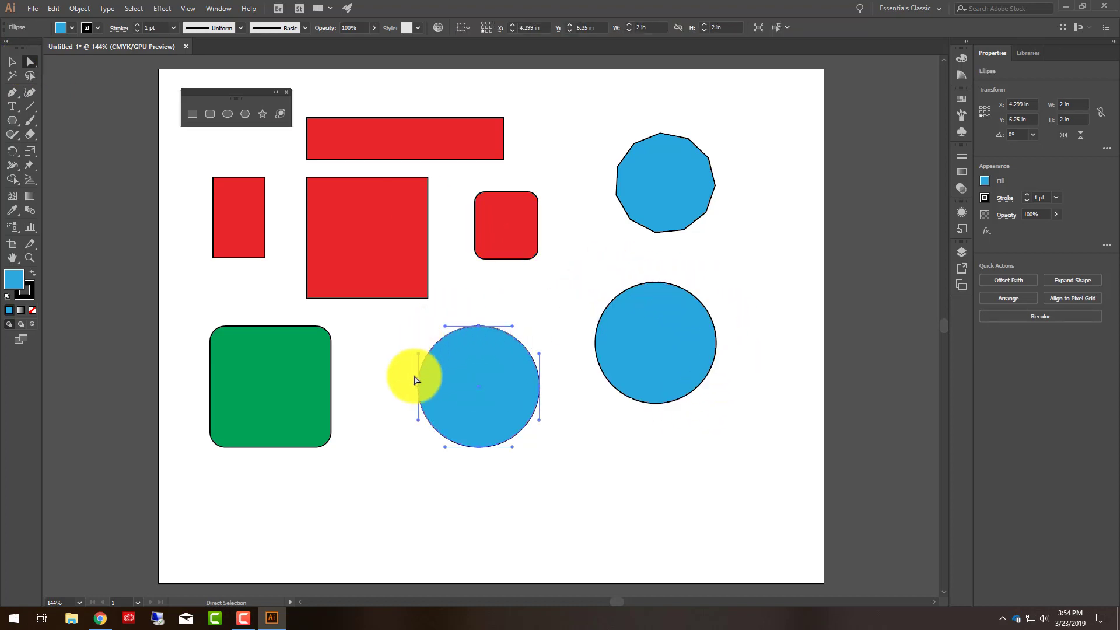
# - Delete the 100-sided polygon from the artboard
pyautogui.click(655, 333)
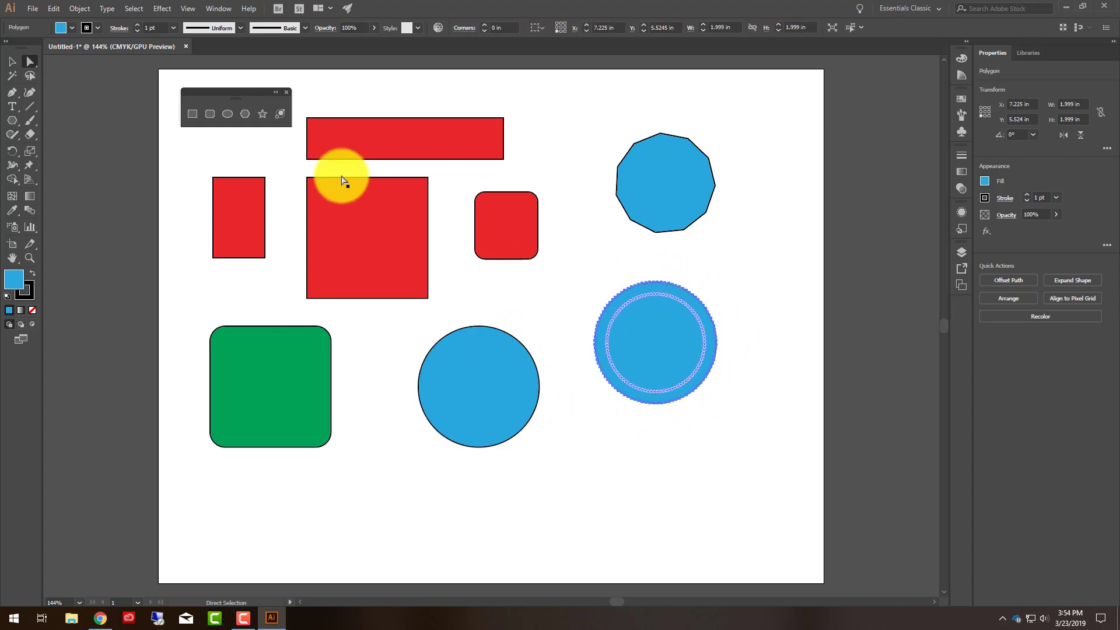
pyautogui.click(12, 62)
pyautogui.press('Delete')
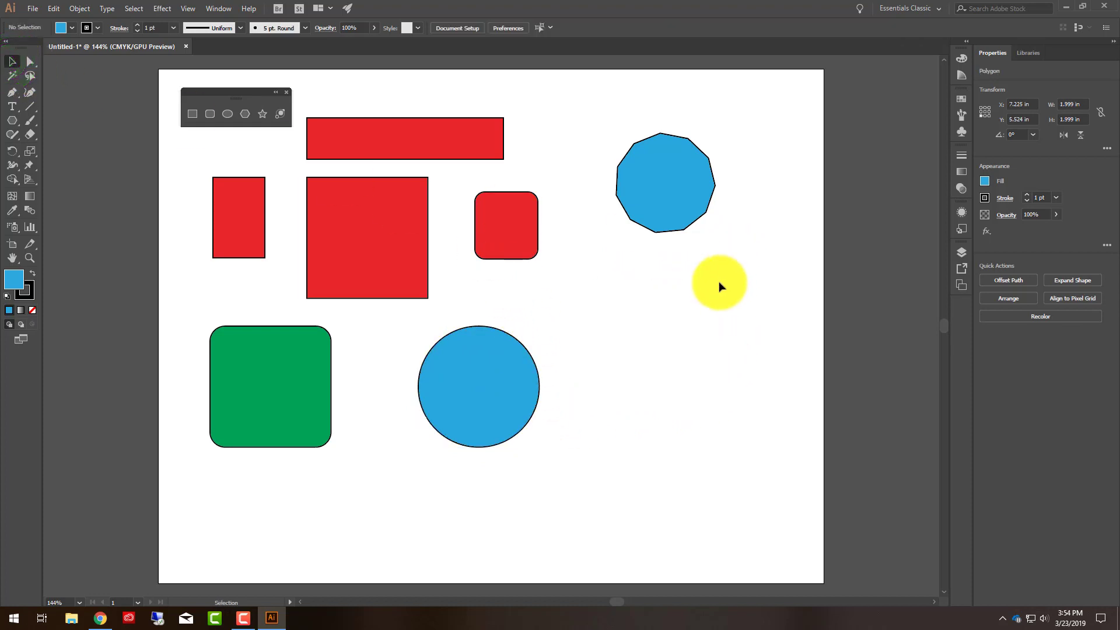
# - Create a 24-sided polygon with a 1 in radius below the 11-sided polygon
pyautogui.click(244, 114)
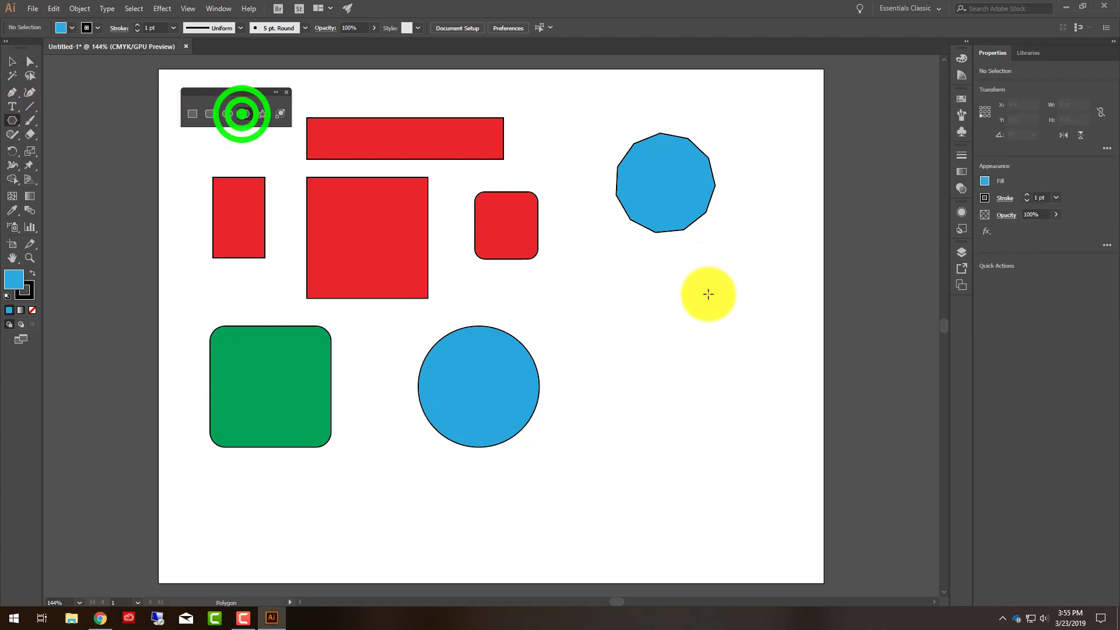
pyautogui.click(679, 333)
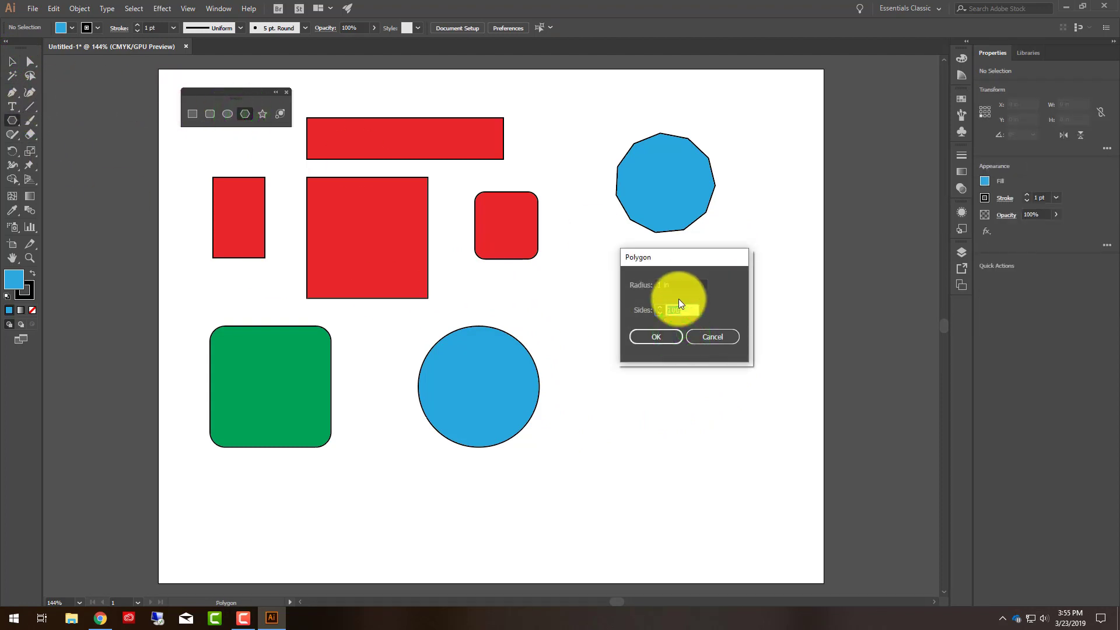
pyautogui.write('24')
pyautogui.click(661, 341)
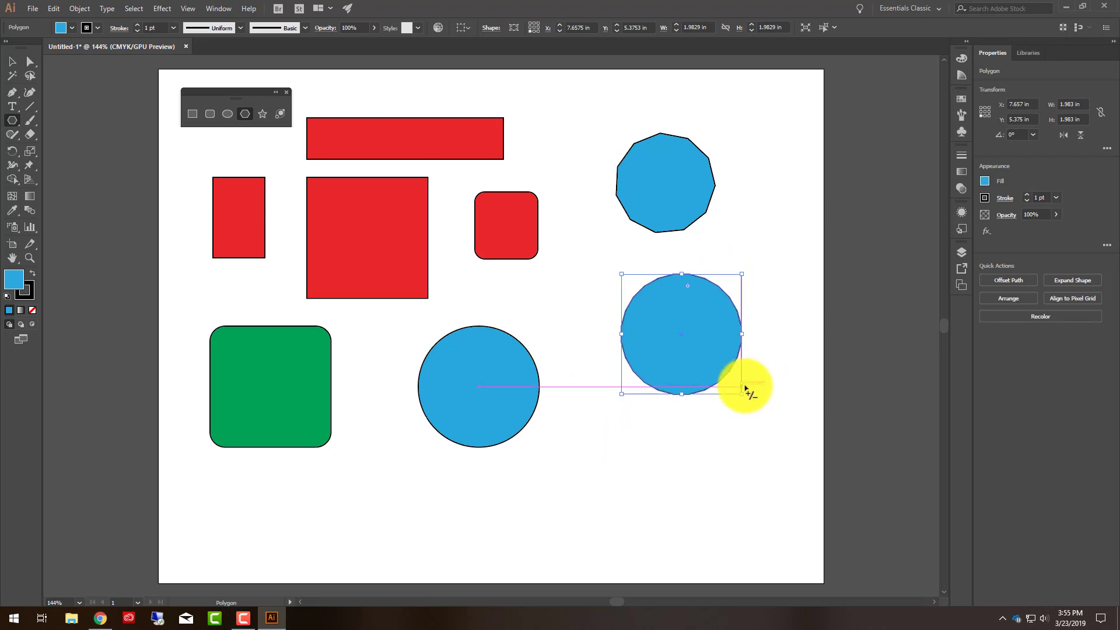
# - Reduce the 24-sided polygon to eight sides, fill it red and return to the Selection tool
pyautogui.moveTo(741, 385); pyautogui.dragTo(738, 343)
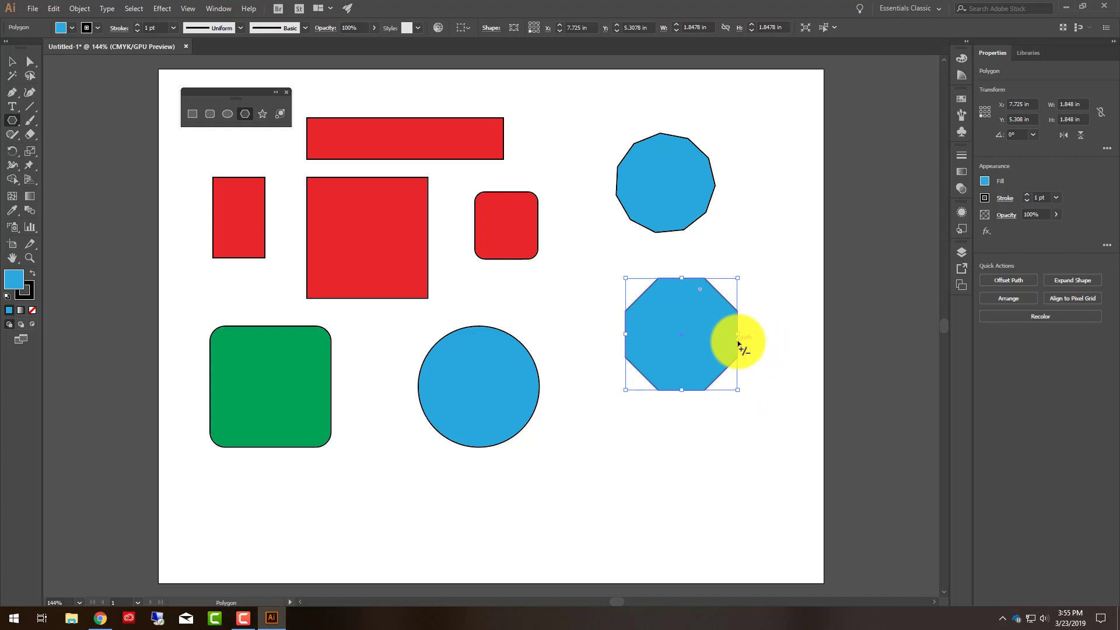
pyautogui.click(71, 28)
pyautogui.click(41, 48)
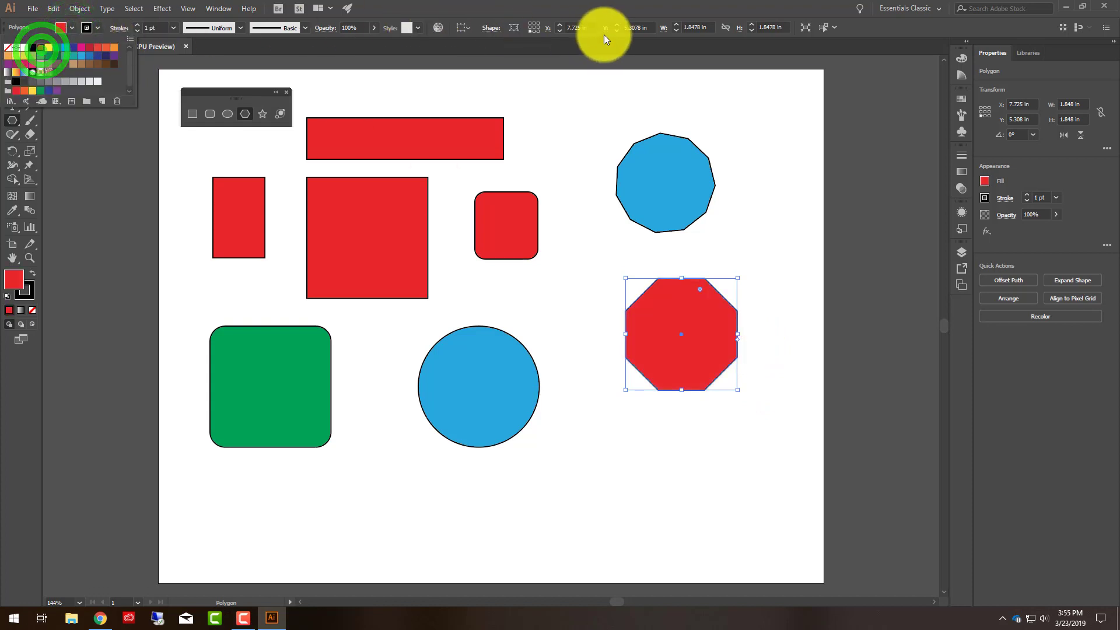
pyautogui.click(12, 61)
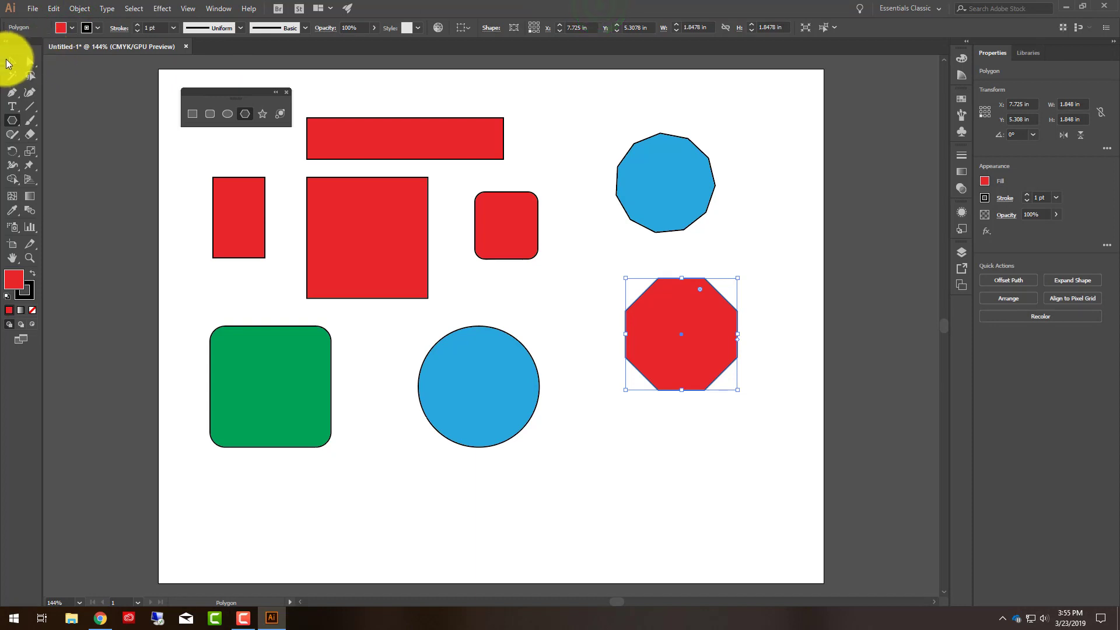
# - Move the red octagon up and to the left, between the blue circle and the blue 11-sided polygon, and deselect it
pyautogui.moveTo(720, 355); pyautogui.dragTo(652, 324)
pyautogui.click(791, 397)
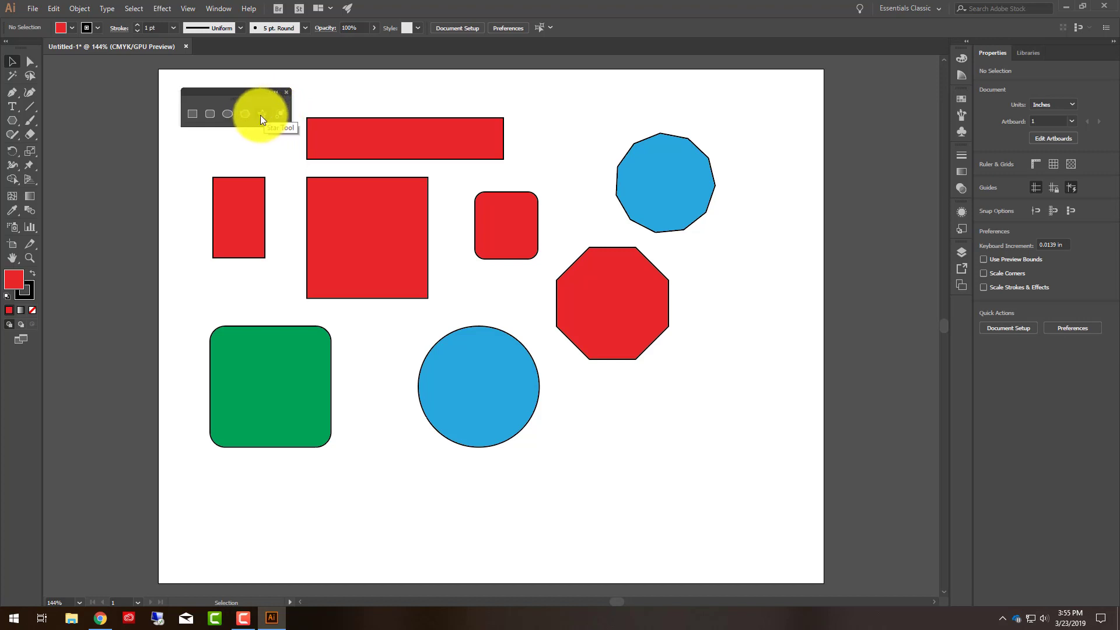
# - Create a red five-pointed star about 1.32 in wide and 1.26 in high below the octagon
pyautogui.click(261, 114)
pyautogui.click(682, 437)
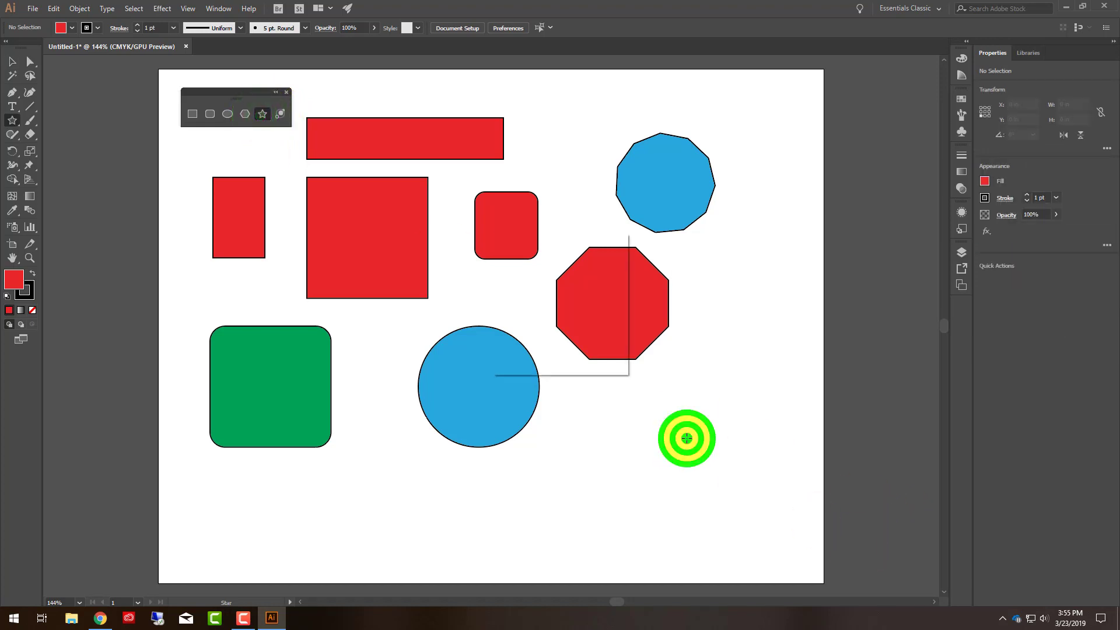
pyautogui.moveTo(729, 201); pyautogui.dragTo(754, 261)
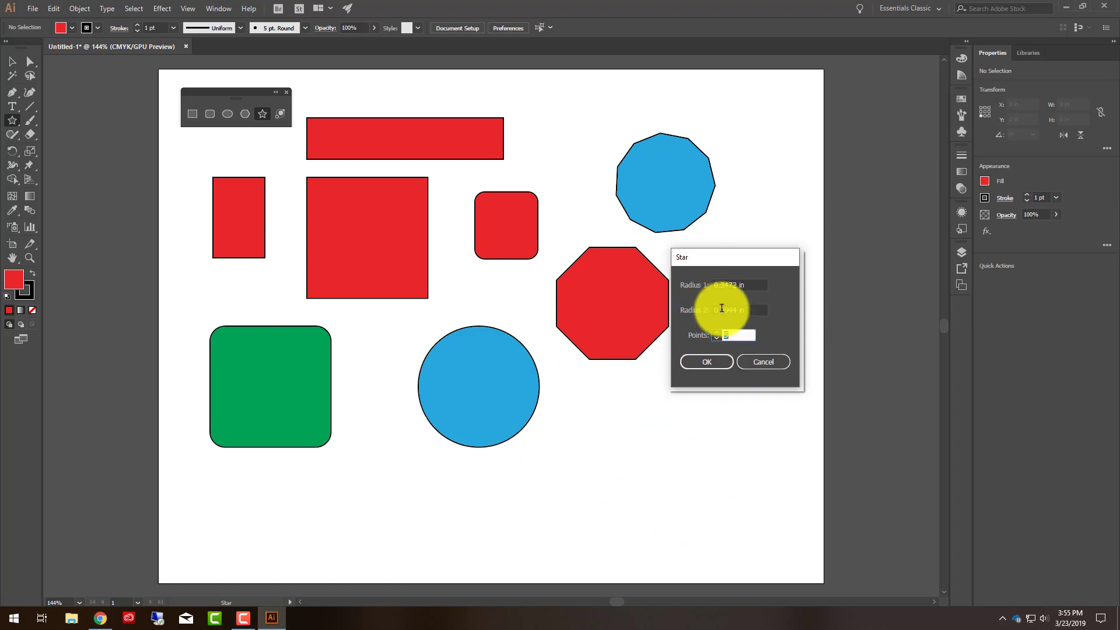
pyautogui.click(704, 367)
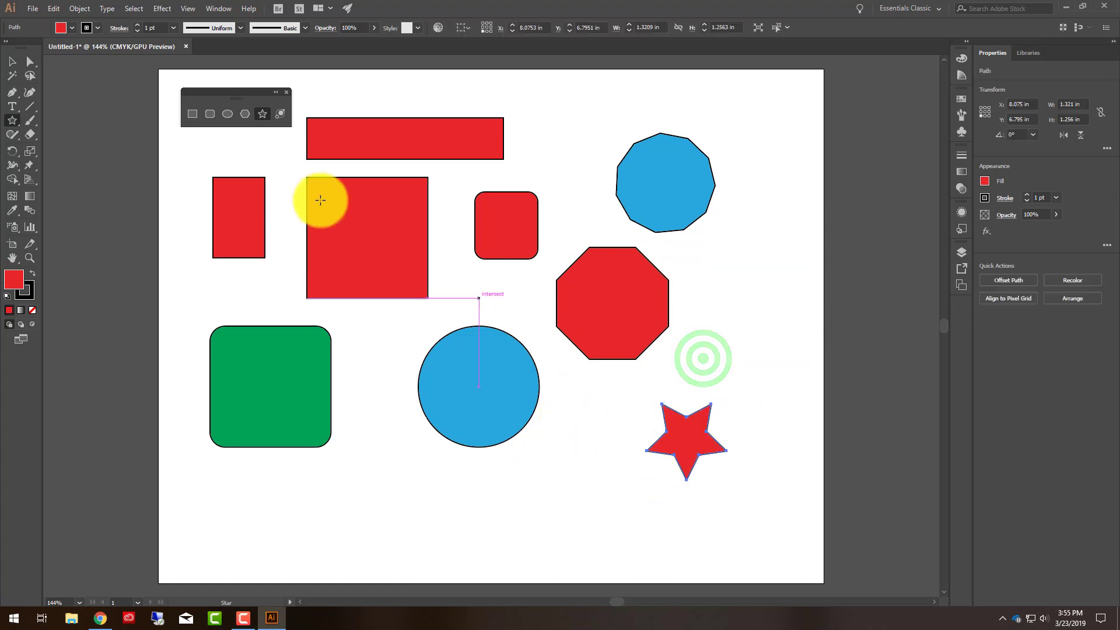
# - Move the five-pointed star up beside the right side of the red octagon
pyautogui.click(11, 62)
pyautogui.moveTo(676, 413); pyautogui.dragTo(657, 397)
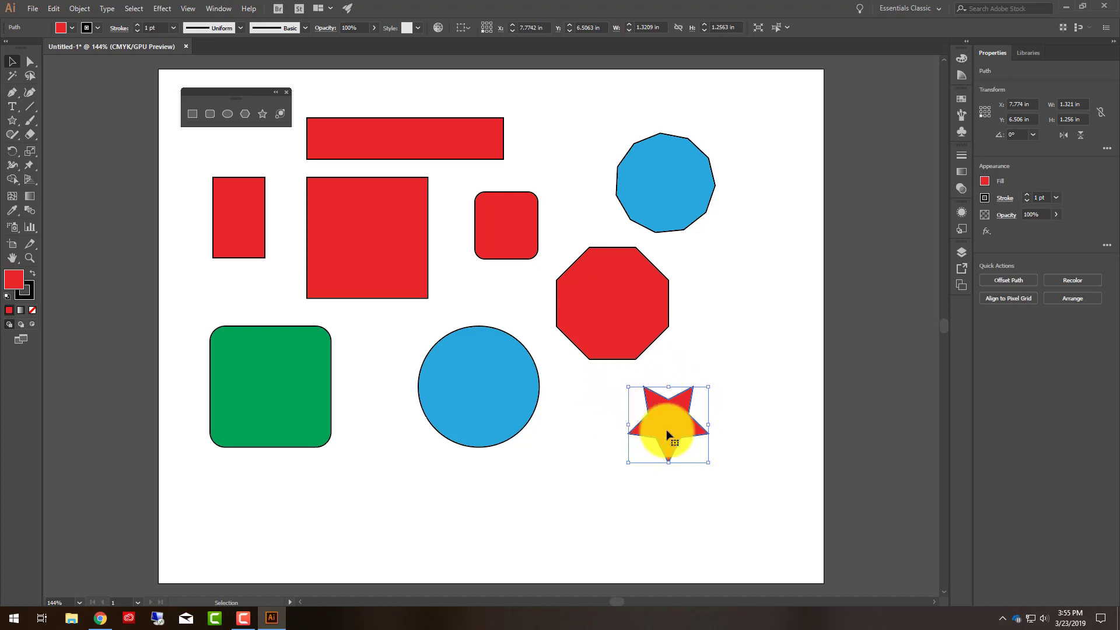
pyautogui.click(778, 370)
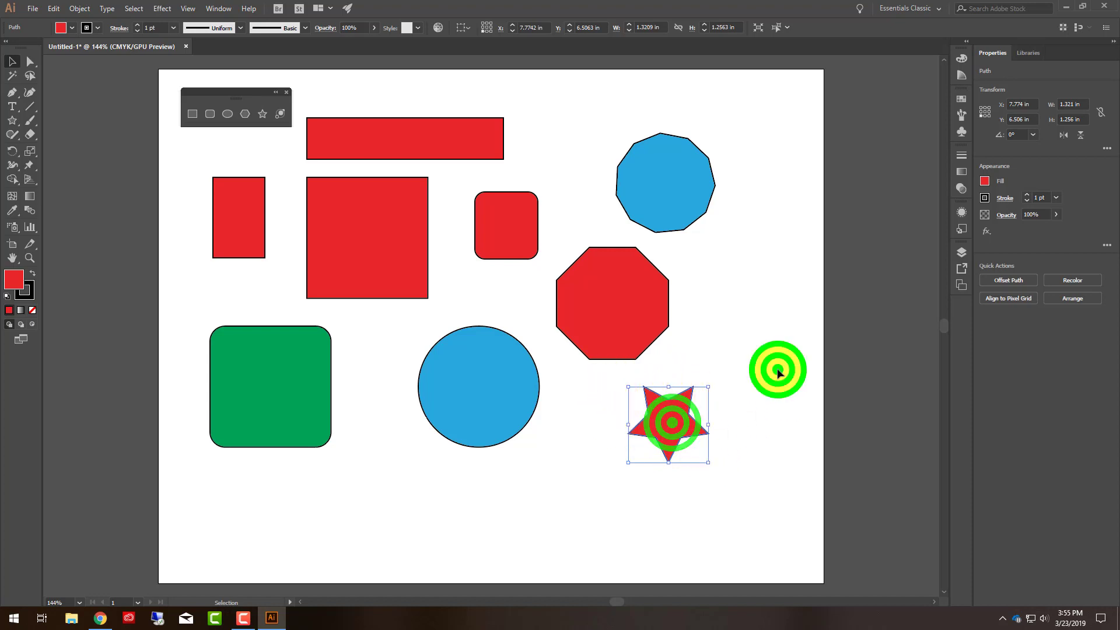
pyautogui.click(674, 425)
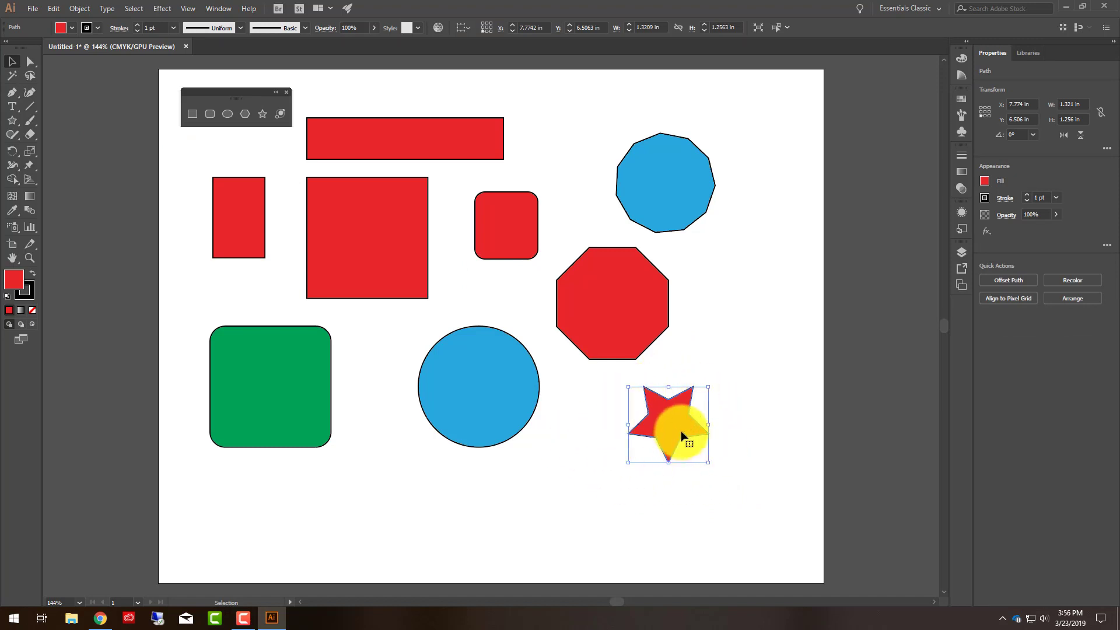
pyautogui.moveTo(681, 435); pyautogui.dragTo(739, 298)
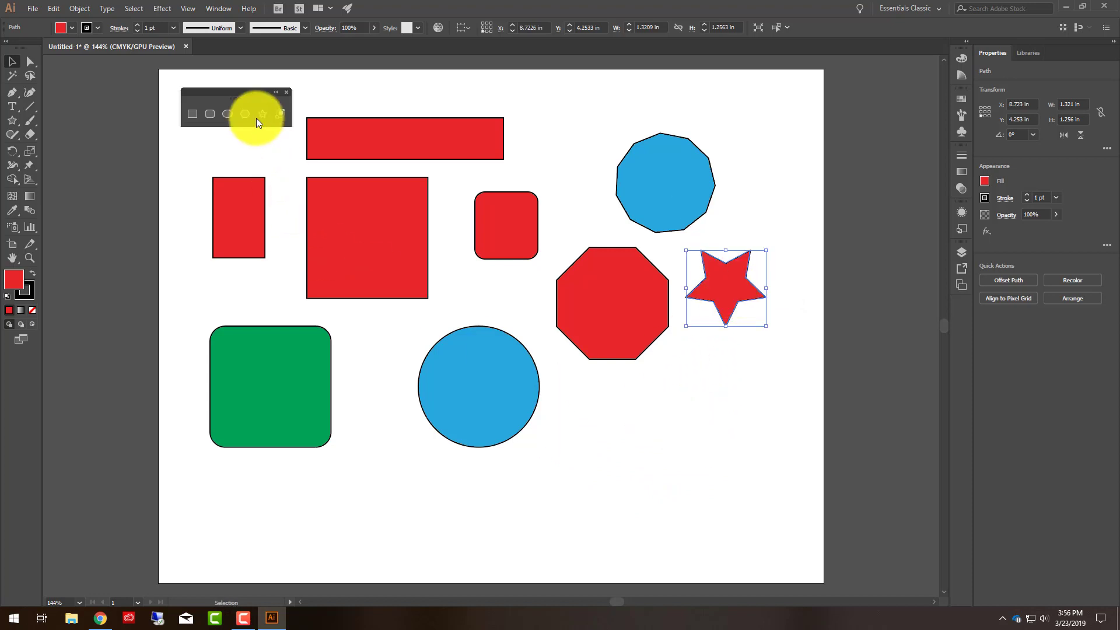
# - Draw a rotated 25-pointed star about 2.32 in wide between the blue circle and the octagon, adjusting its point count while drawing
pyautogui.click(261, 115)
pyautogui.moveTo(595, 418)
pyautogui.mouseDown()
pyautogui.moveTo(643, 432)
pyautogui.moveTo(639, 418)
pyautogui.moveTo(632, 440)
pyautogui.moveTo(659, 449)
pyautogui.mouseUp()
pyautogui.press('Up')
pyautogui.press('Up')
pyautogui.press('Up')
pyautogui.press('Up')
pyautogui.press('Up')
pyautogui.press('Up')
pyautogui.press('Up')
pyautogui.press('Up')
pyautogui.press('Up')
pyautogui.press('Up')
pyautogui.press('Up')
pyautogui.press('Up')
pyautogui.press('Up')
pyautogui.press('Up')
pyautogui.press('Up')
pyautogui.press('Up')
pyautogui.press('Up')
pyautogui.press('Up')
pyautogui.press('Up')
pyautogui.press('Up')
pyautogui.press('Up')
pyautogui.press('Up')
pyautogui.press('Up')
pyautogui.press('Up')
pyautogui.press('Up')
pyautogui.press('Down')
pyautogui.press('Down')
pyautogui.press('Down')
pyautogui.press('Down')
pyautogui.press('Down')
pyautogui.press('Down')
pyautogui.press('Down')
pyautogui.press('Down')
pyautogui.press('Down')
pyautogui.press('Down')
pyautogui.press('Down')
pyautogui.press('Down')
pyautogui.press('Down')
pyautogui.press('Down')
pyautogui.press('Down')
pyautogui.press('Down')
pyautogui.press('Down')
pyautogui.press('Down')
pyautogui.press('Up')
pyautogui.press('Up')
pyautogui.press('Up')
pyautogui.press('Up')
pyautogui.press('Up')
pyautogui.press('Up')
pyautogui.press('Up')
pyautogui.press('Up')
pyautogui.press('Up')
pyautogui.press('Up')
pyautogui.press('Up')
pyautogui.press('Up')
pyautogui.press('Up')
pyautogui.press('Up')
pyautogui.press('Up')
pyautogui.press('Up')
pyautogui.press('Up')
pyautogui.press('Up')
# - Move the 25-pointed star to the empty area below the five-pointed star and deselect it
pyautogui.click(14, 60)
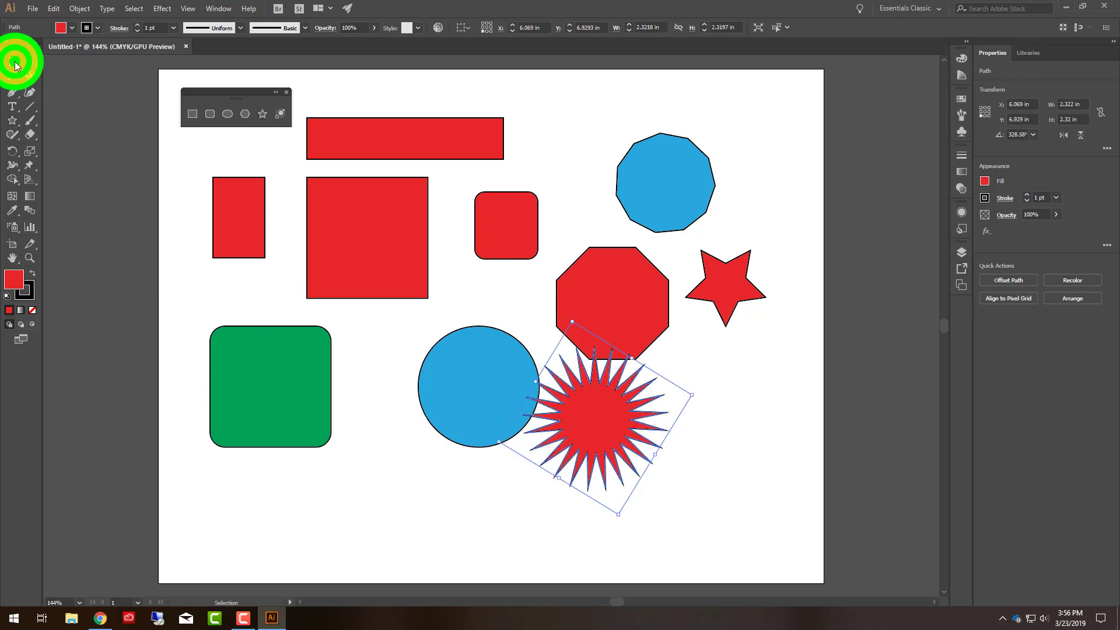
pyautogui.moveTo(606, 403); pyautogui.dragTo(705, 446)
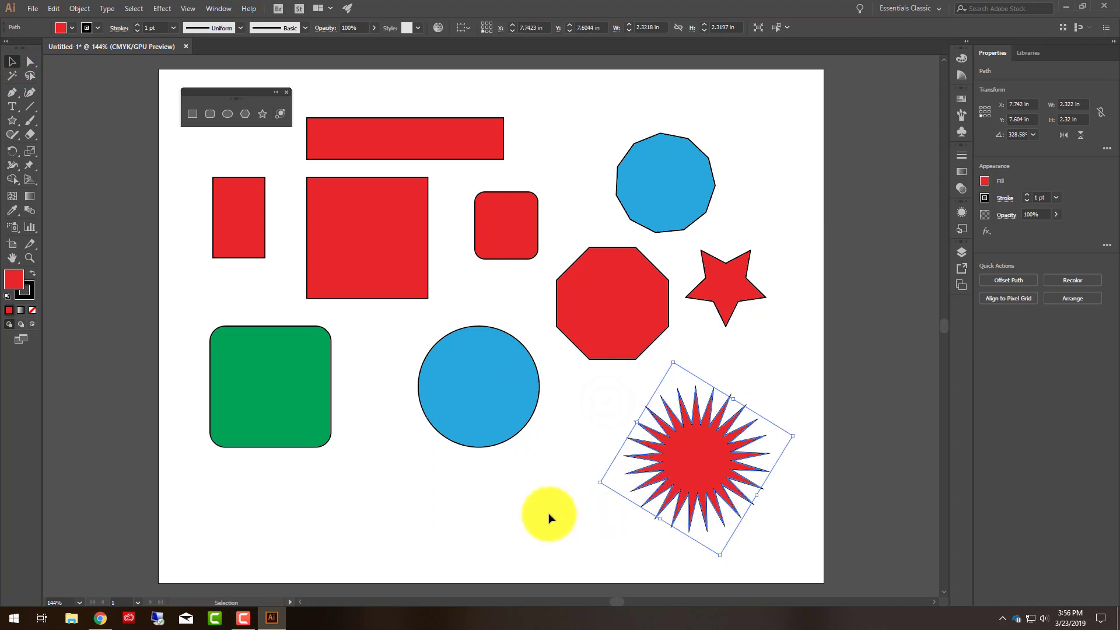
pyautogui.click(548, 514)
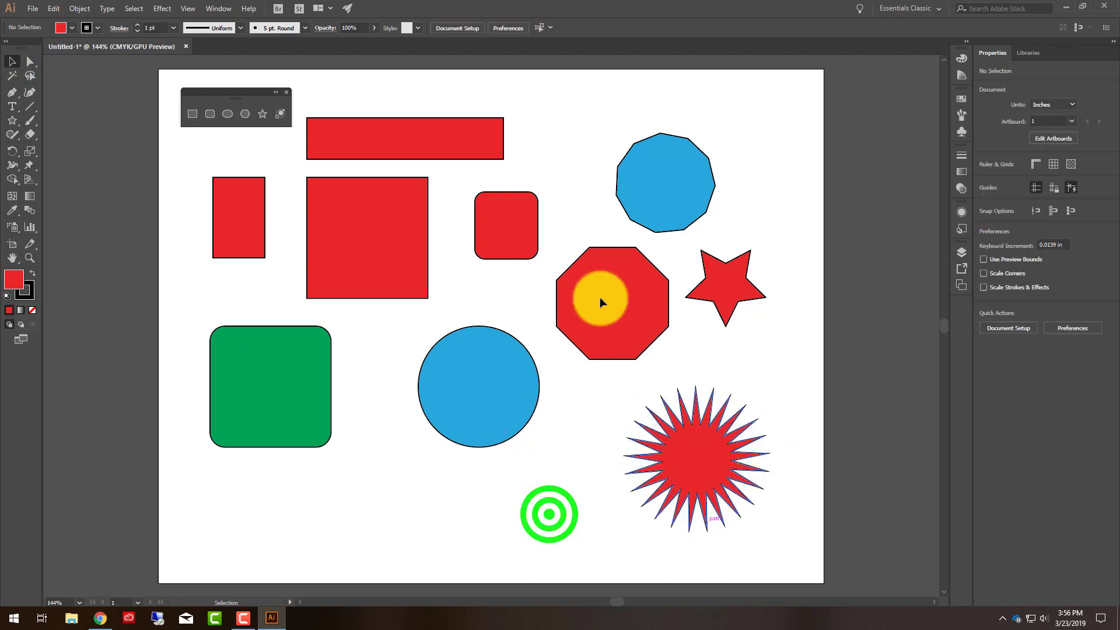
# - Review the radii and point count in the Star tool's options without creating another star
pyautogui.click(279, 114)
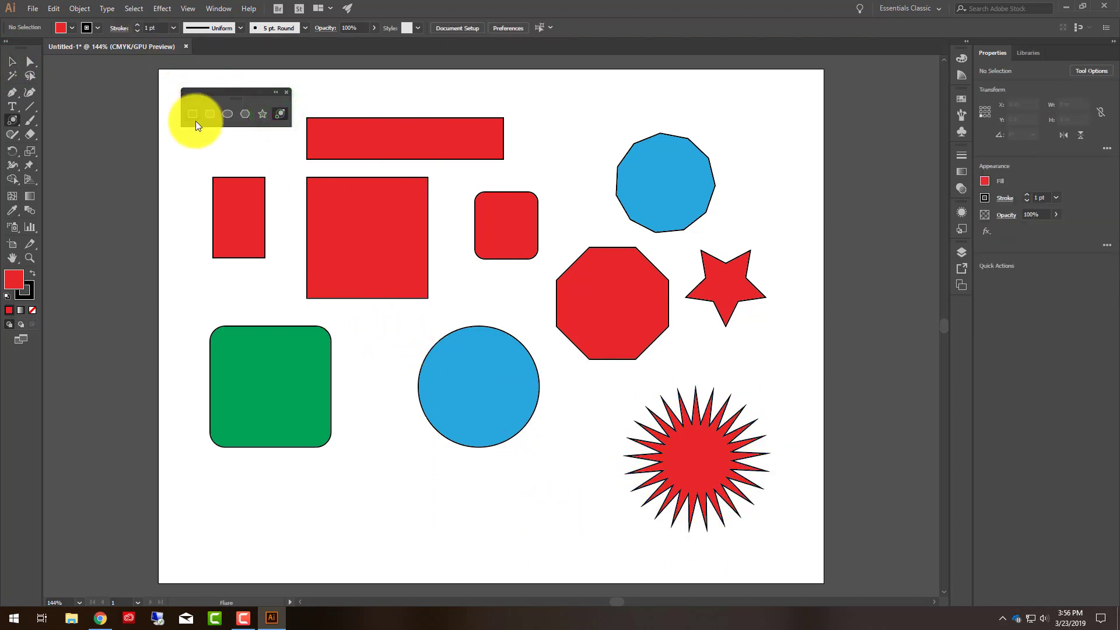
pyautogui.click(261, 115)
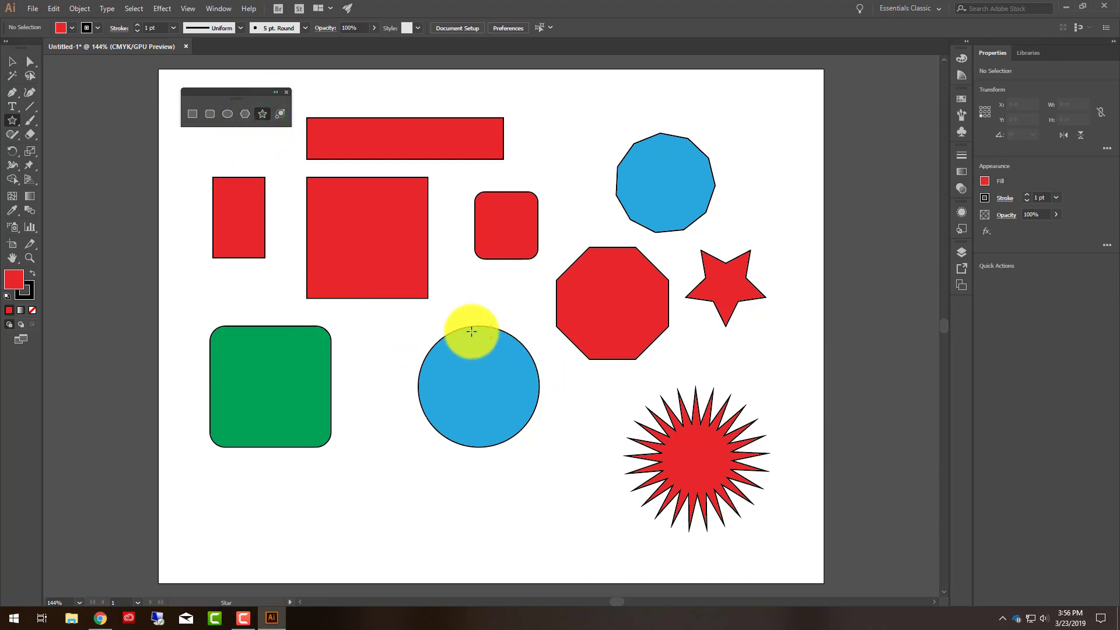
pyautogui.click(390, 333)
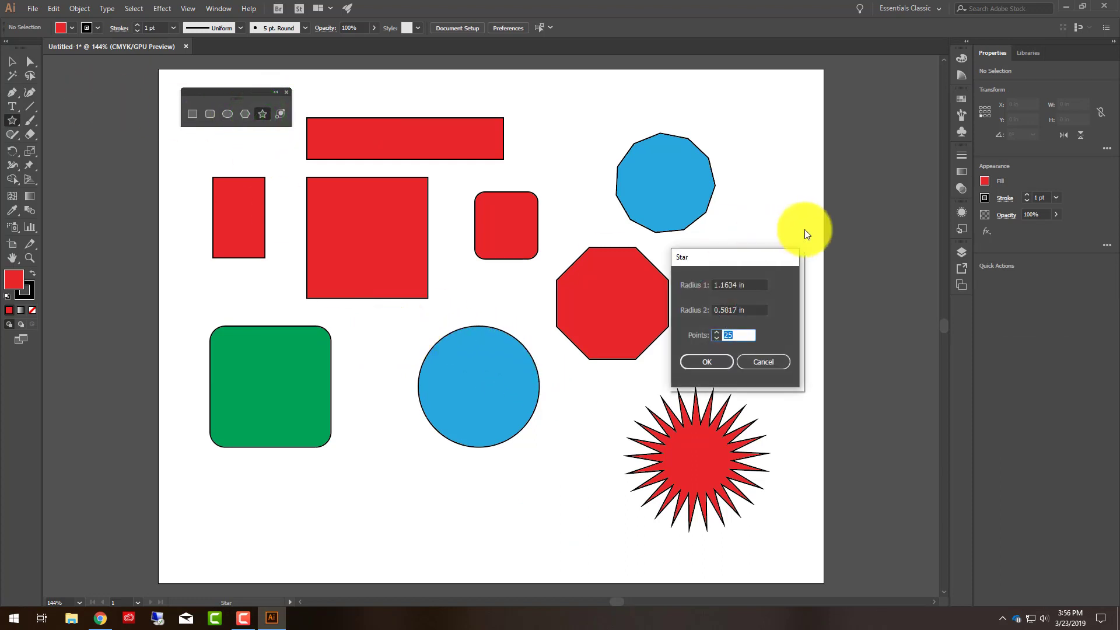
pyautogui.moveTo(761, 260); pyautogui.dragTo(509, 269)
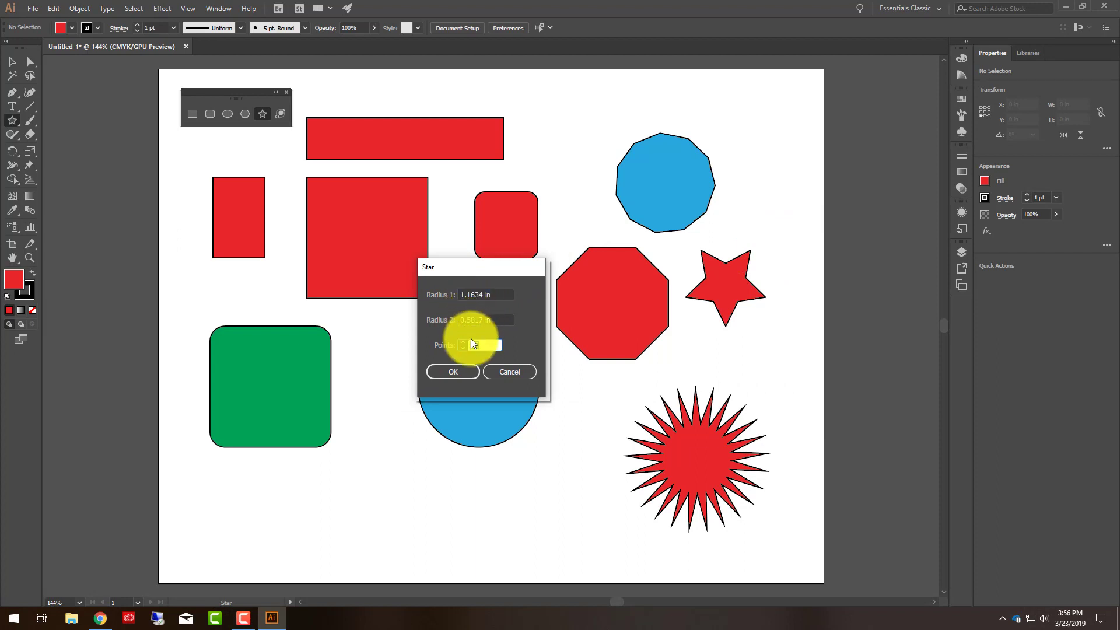
pyautogui.click(503, 372)
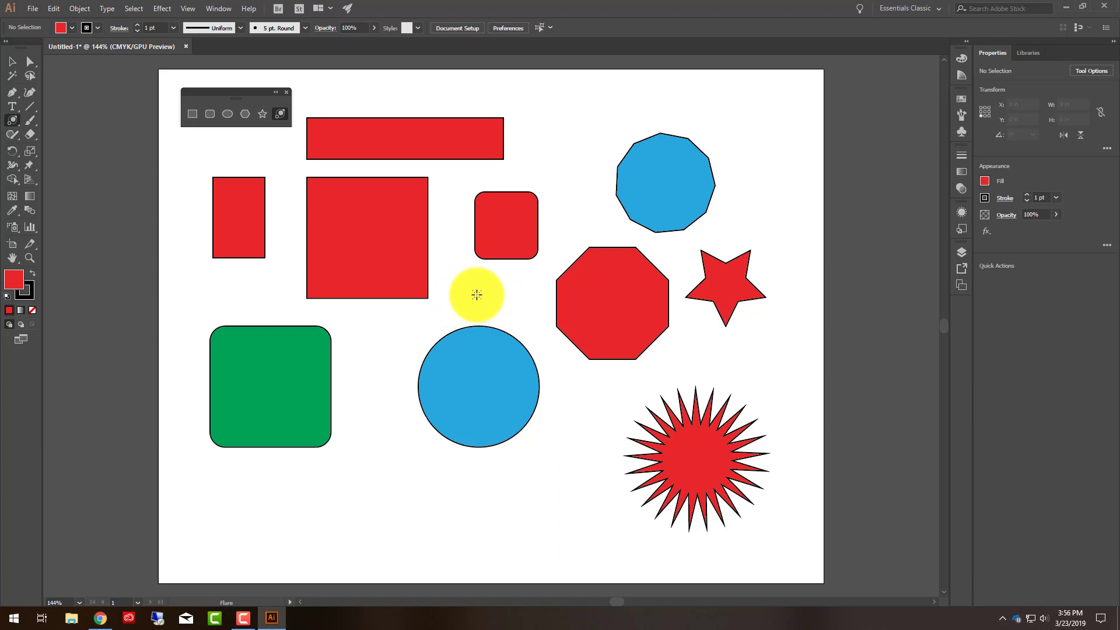
# - Preview a lens flare above the blue circle with the Flare tool's options, cancel it and return to the Selection tool
pyautogui.keyDown('alt'); pyautogui.click(477, 295); pyautogui.keyUp('alt')
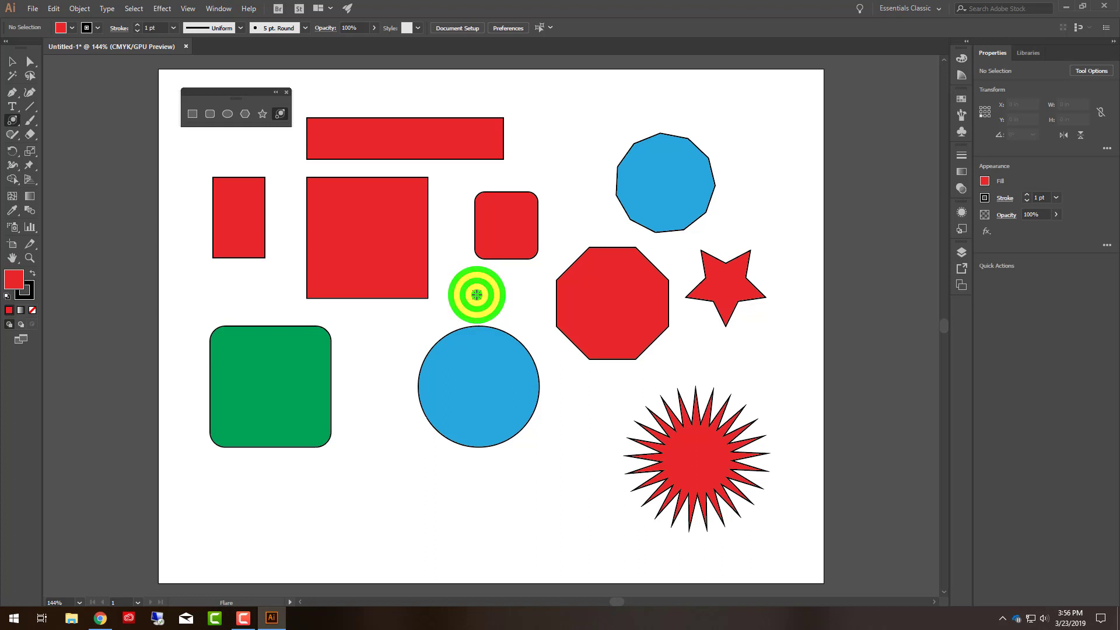
pyautogui.click(476, 295)
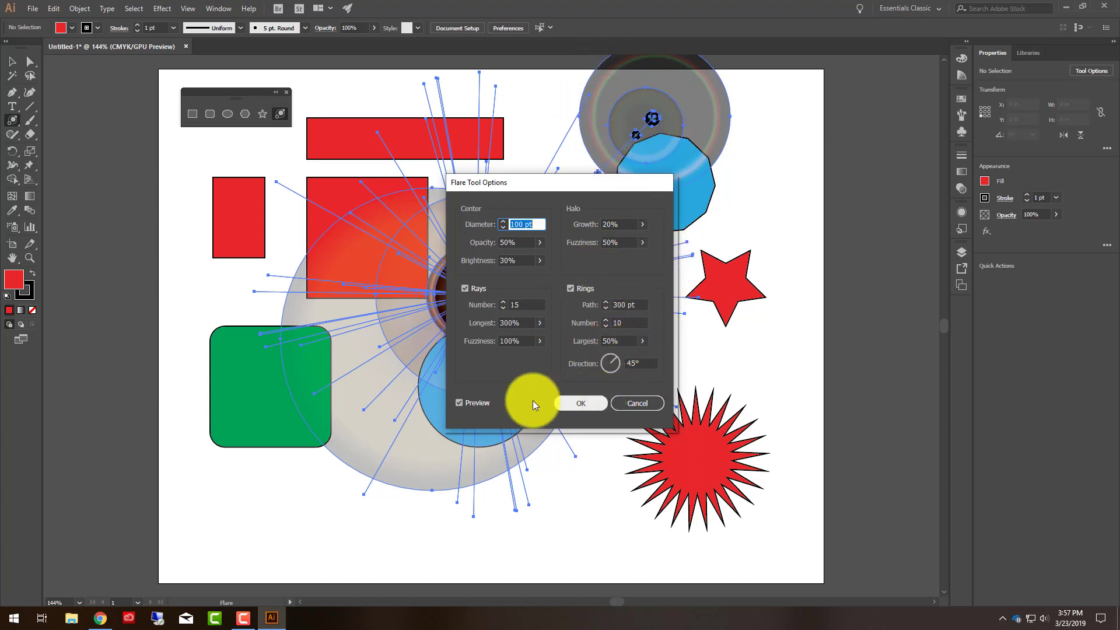
pyautogui.moveTo(569, 182); pyautogui.dragTo(771, 198)
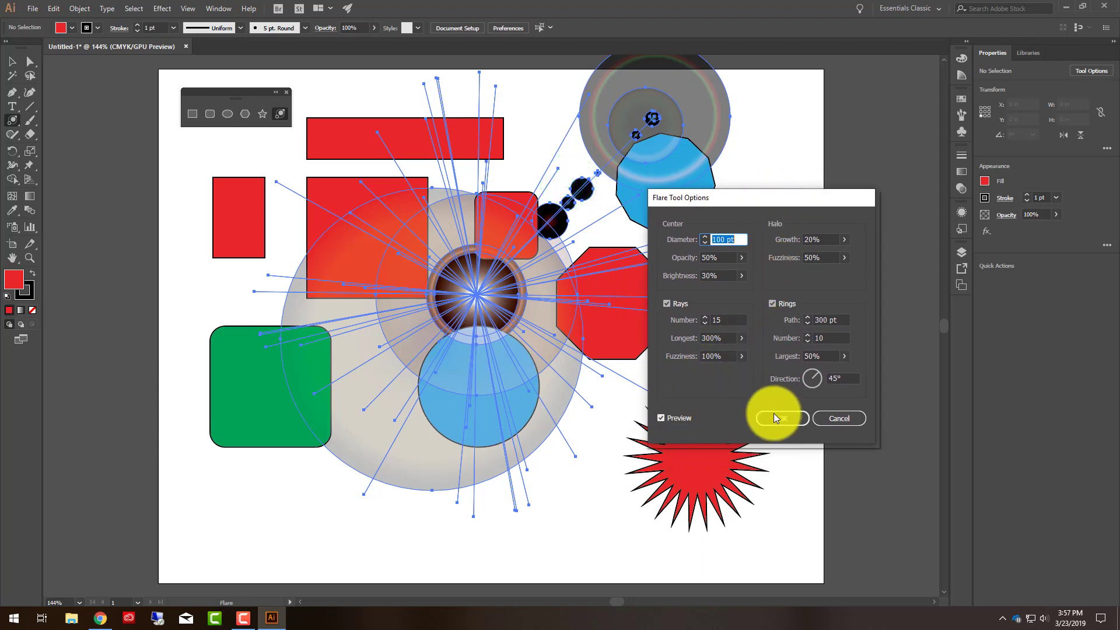
pyautogui.click(840, 419)
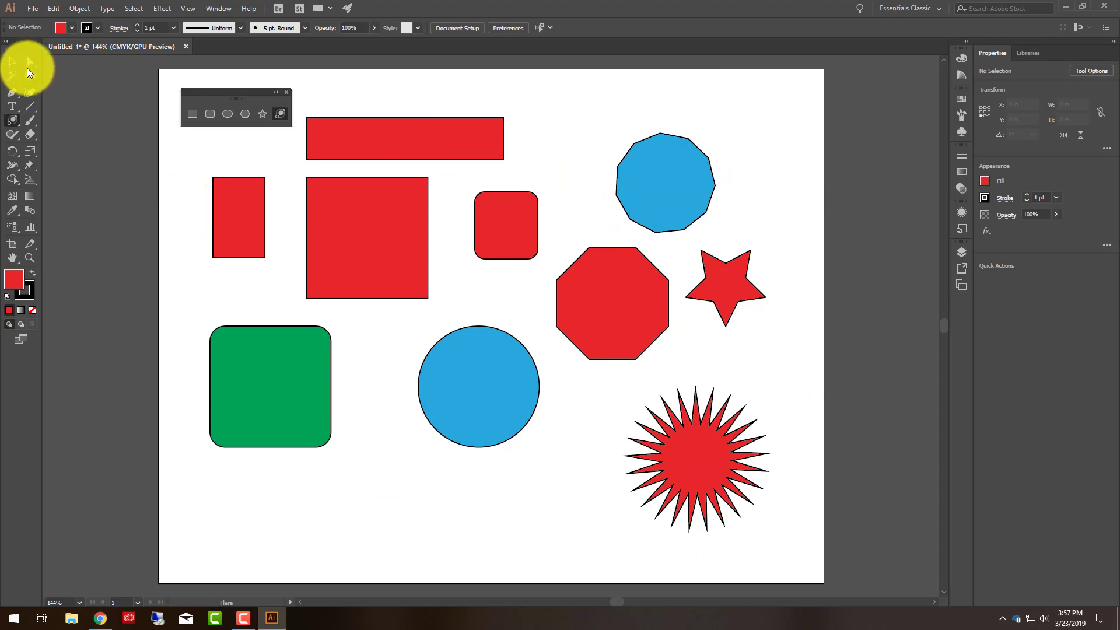
pyautogui.click(12, 60)
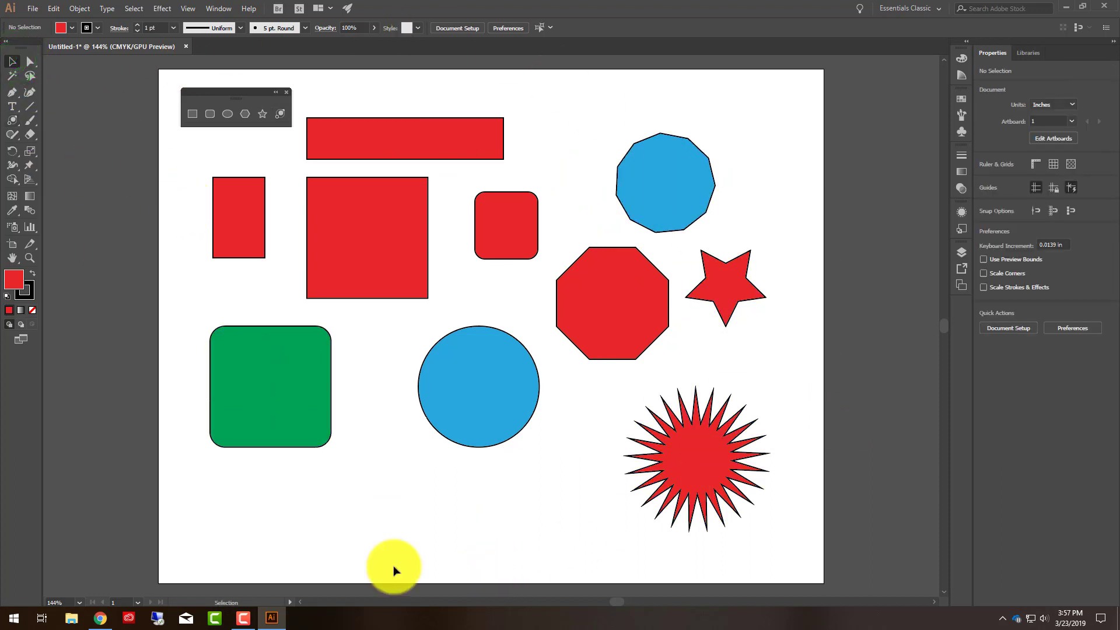
pyautogui.click(239, 619)
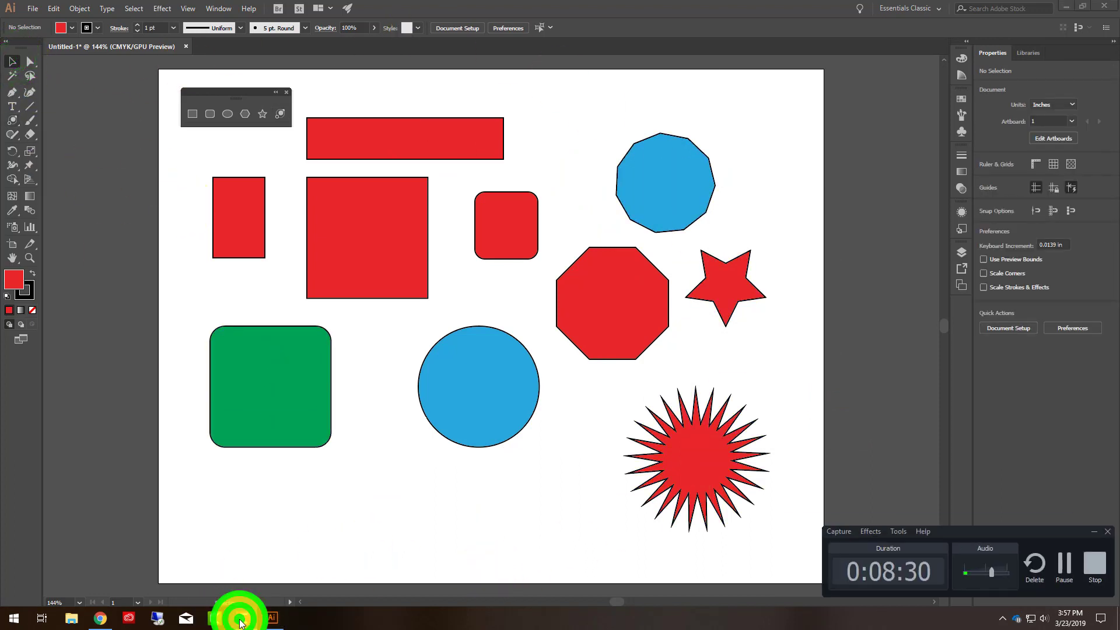